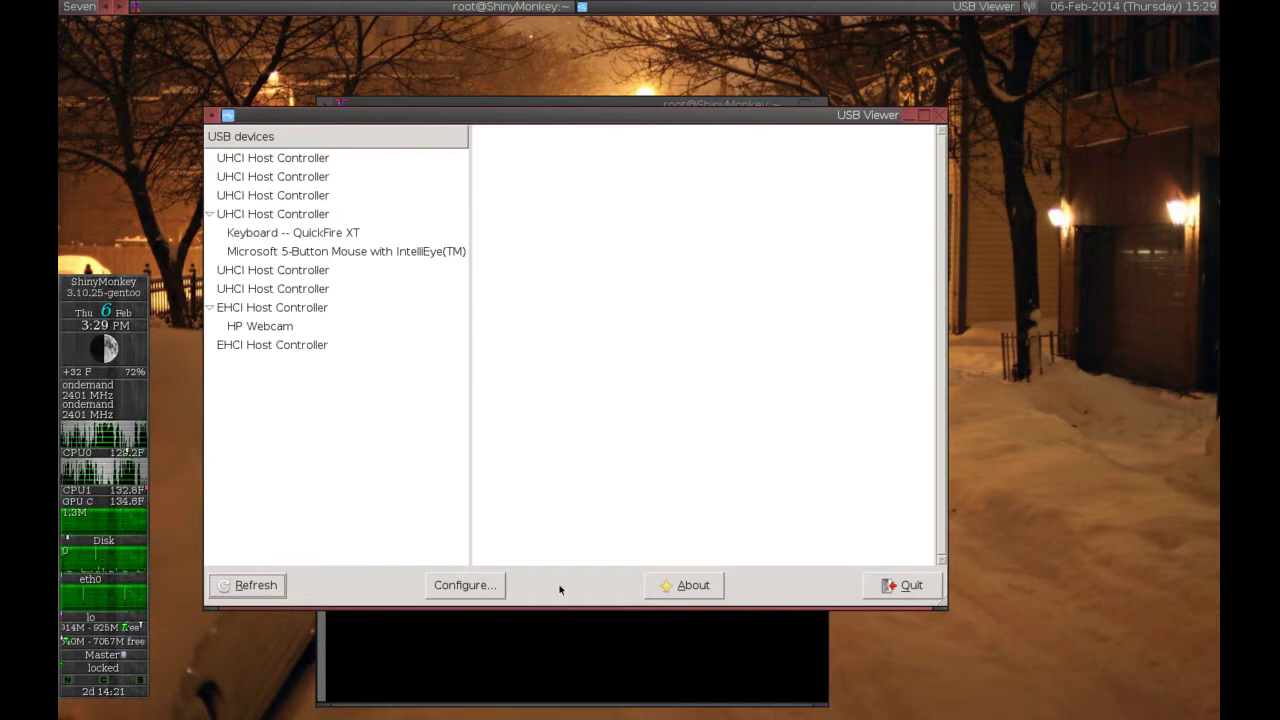
Refresh the USB device list, keep the removed sound devices, and inspect the Generic USB Mass Storage Device details
{"action": "left_click", "coordinate": [268, 585]}
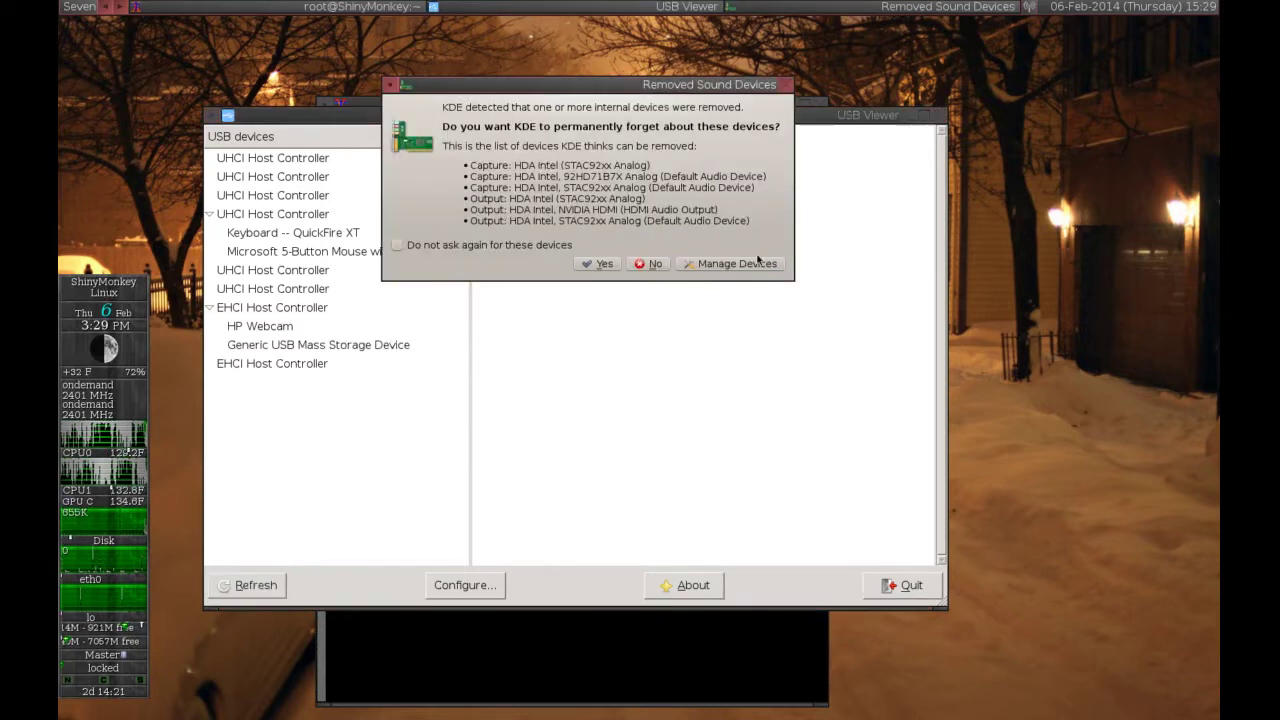
{"action": "left_click", "coordinate": [648, 264]}
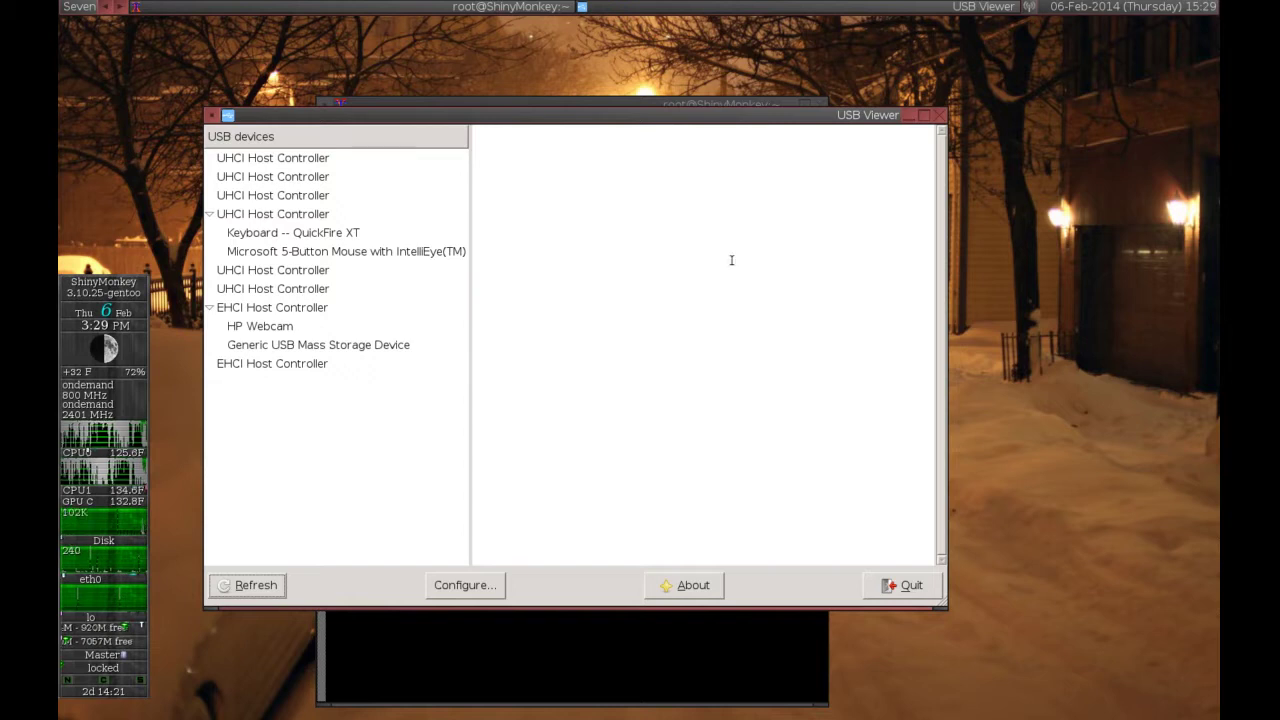
{"action": "left_click", "coordinate": [266, 349]}
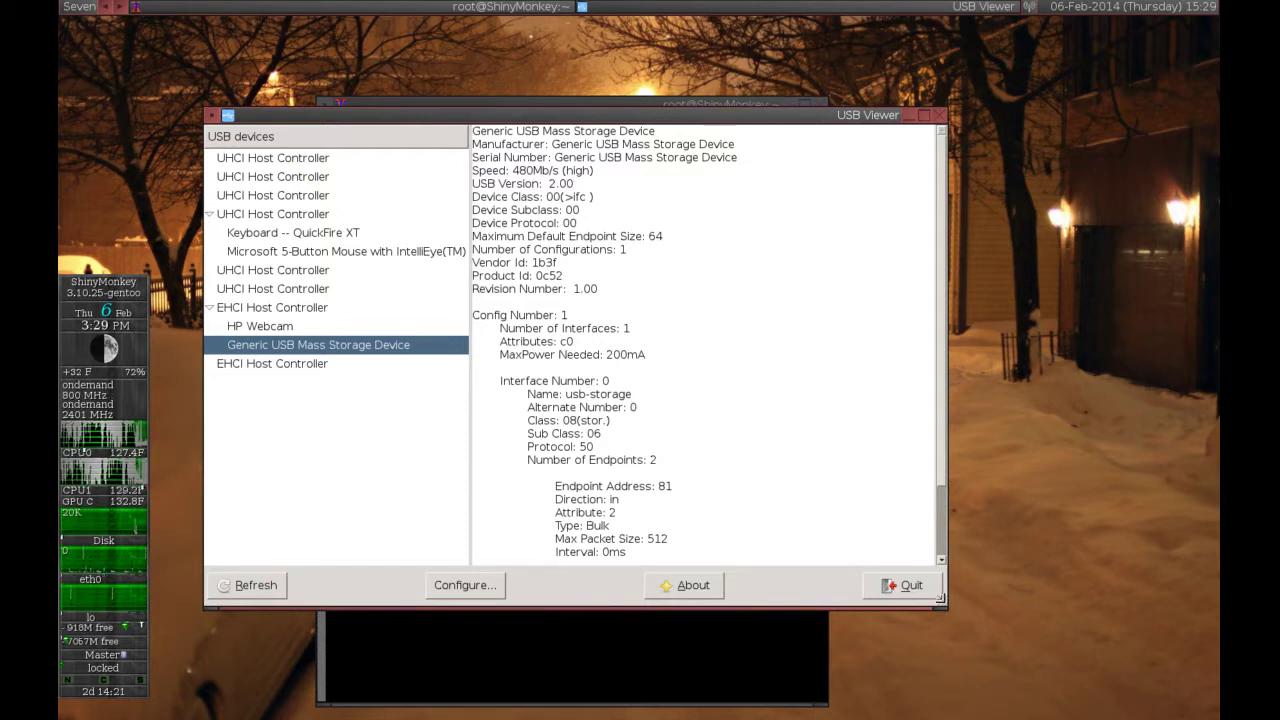
{"action": "left_click_drag", "start_coordinate": [944, 602], "coordinate": [1080, 680]}
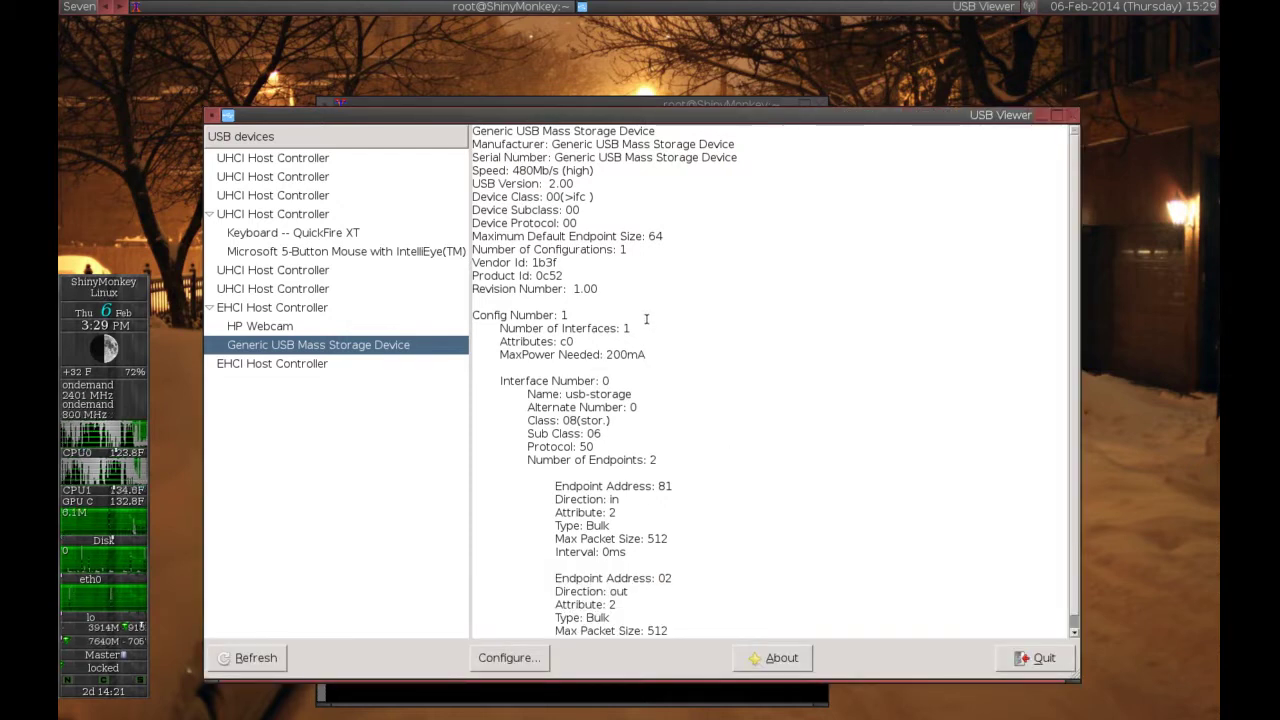
{"action": "scroll", "coordinate": [1072, 323], "scroll_direction": "down", "scroll_amount": 1}
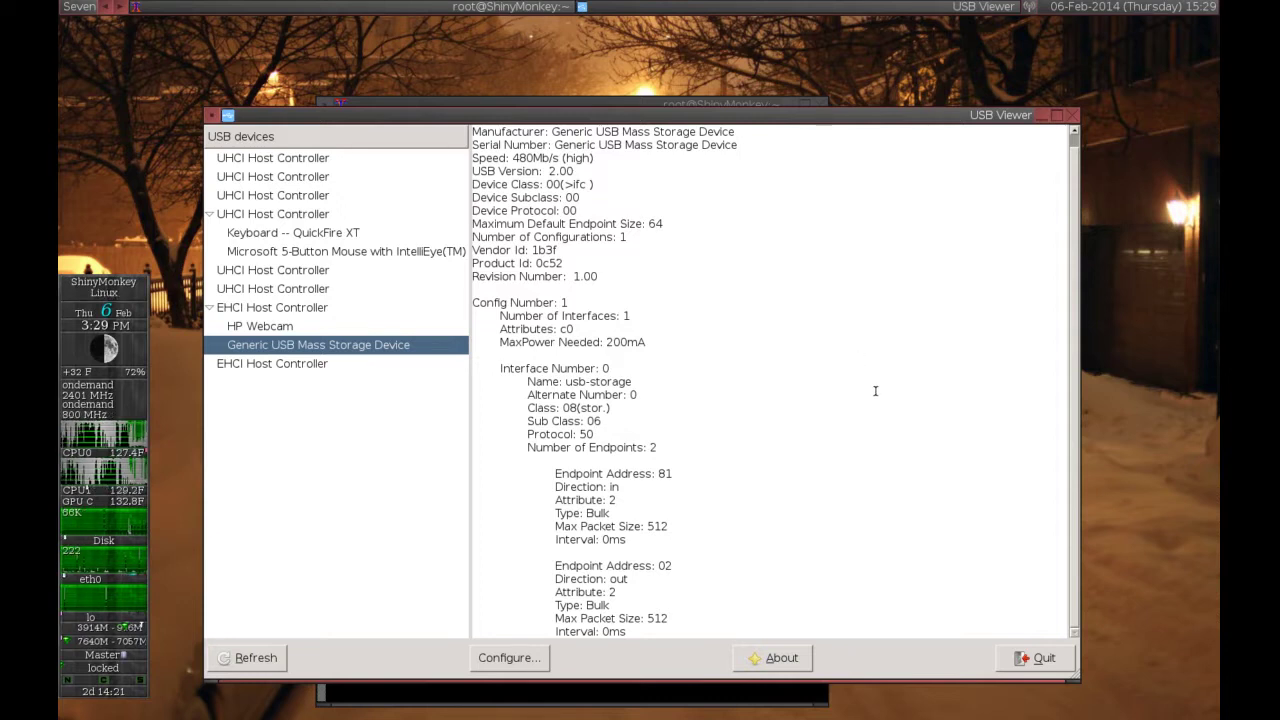
Suspend the USB viewer with Ctrl+Z and resume it in the background with %1 &
{"action": "left_click", "coordinate": [1043, 660]}
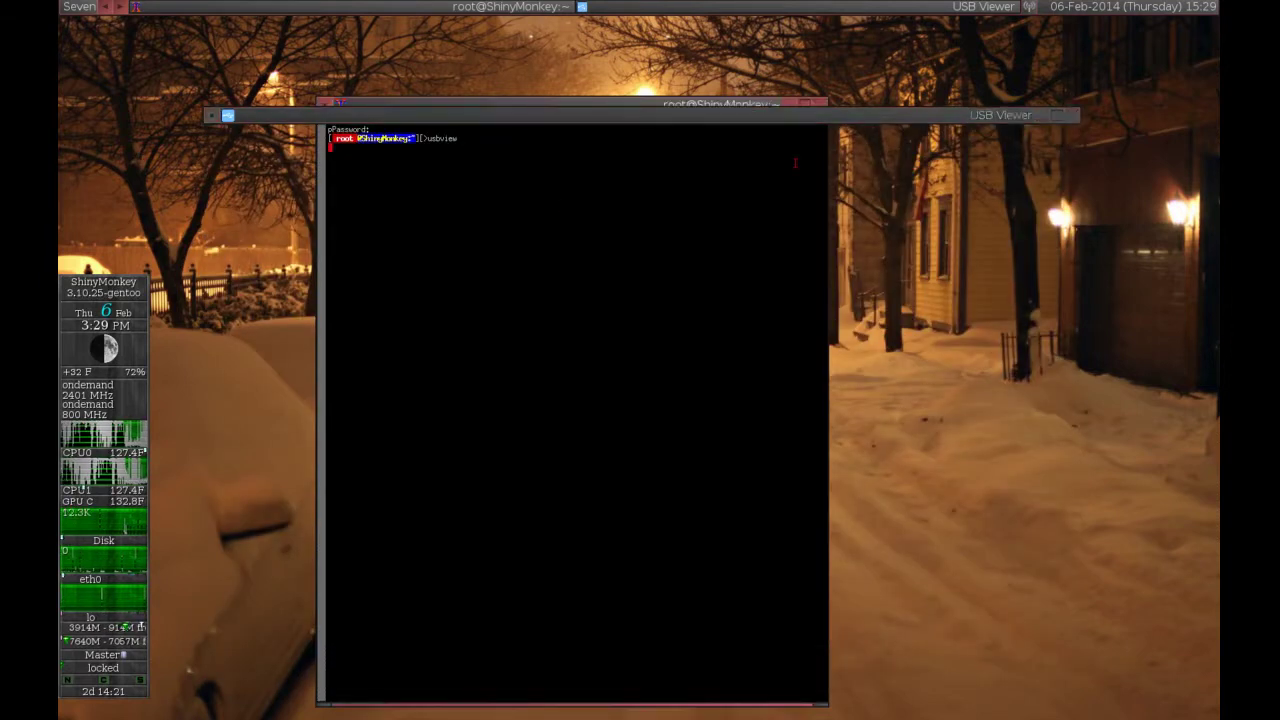
{"action": "key", "text": "ctrl+z"}
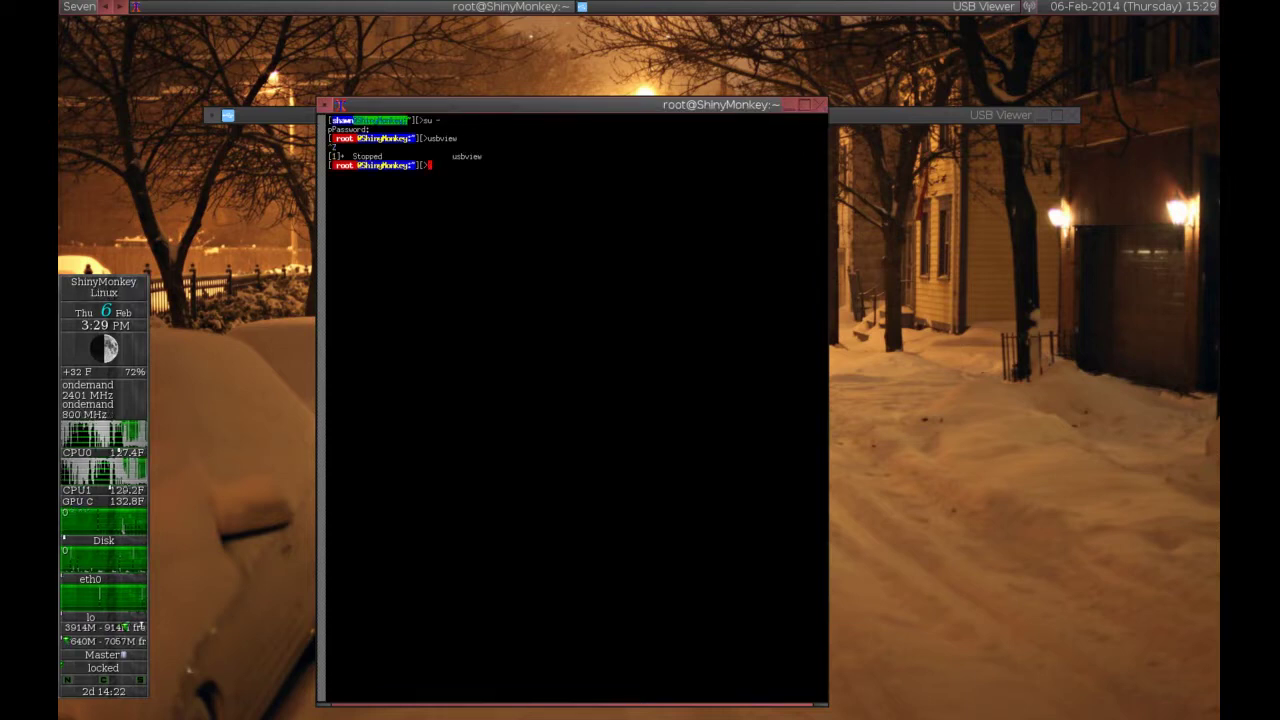
{"action": "type", "text": "%1 &"}
{"action": "key", "text": "Return"}
In /dev, list the sd* disk devices, then show a detailed listing of /mnt
{"action": "type", "text": "cd /dev"}
{"action": "key", "text": "Return"}
{"action": "type", "text": "ls -l"}
{"action": "key", "text": "Return"}
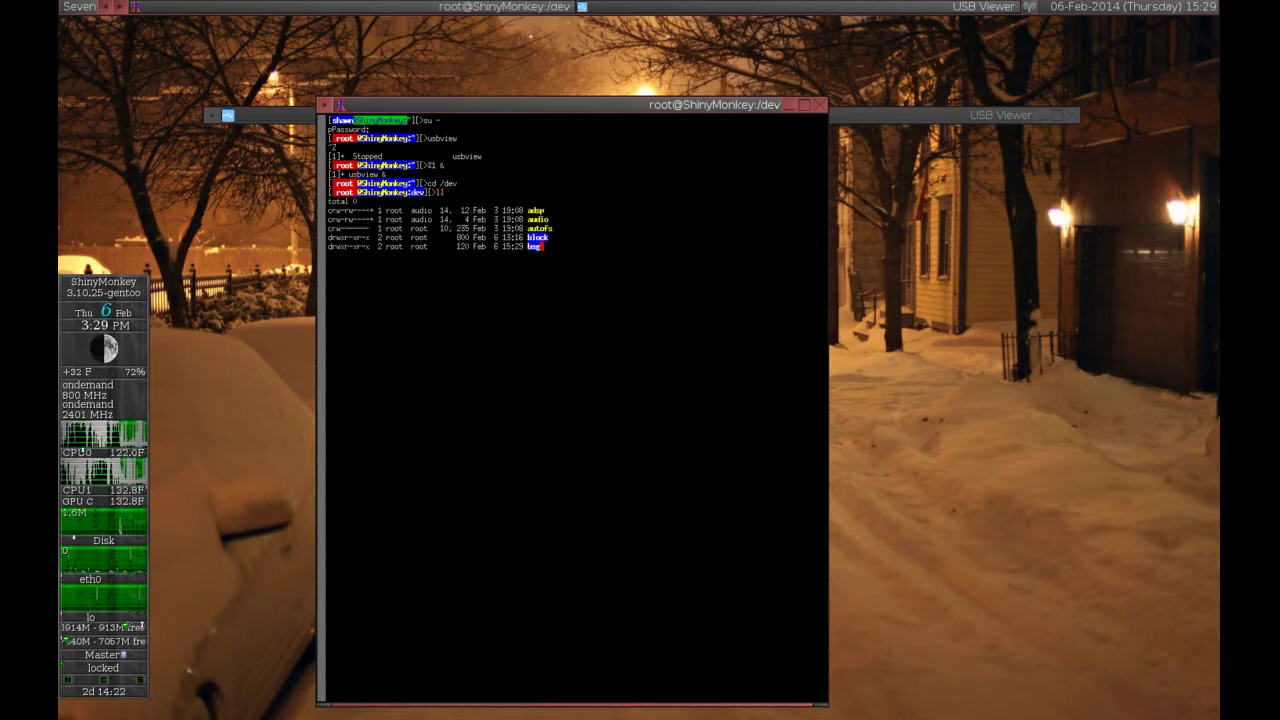
{"action": "type", "text": "ls"}
{"action": "key", "text": "Return"}
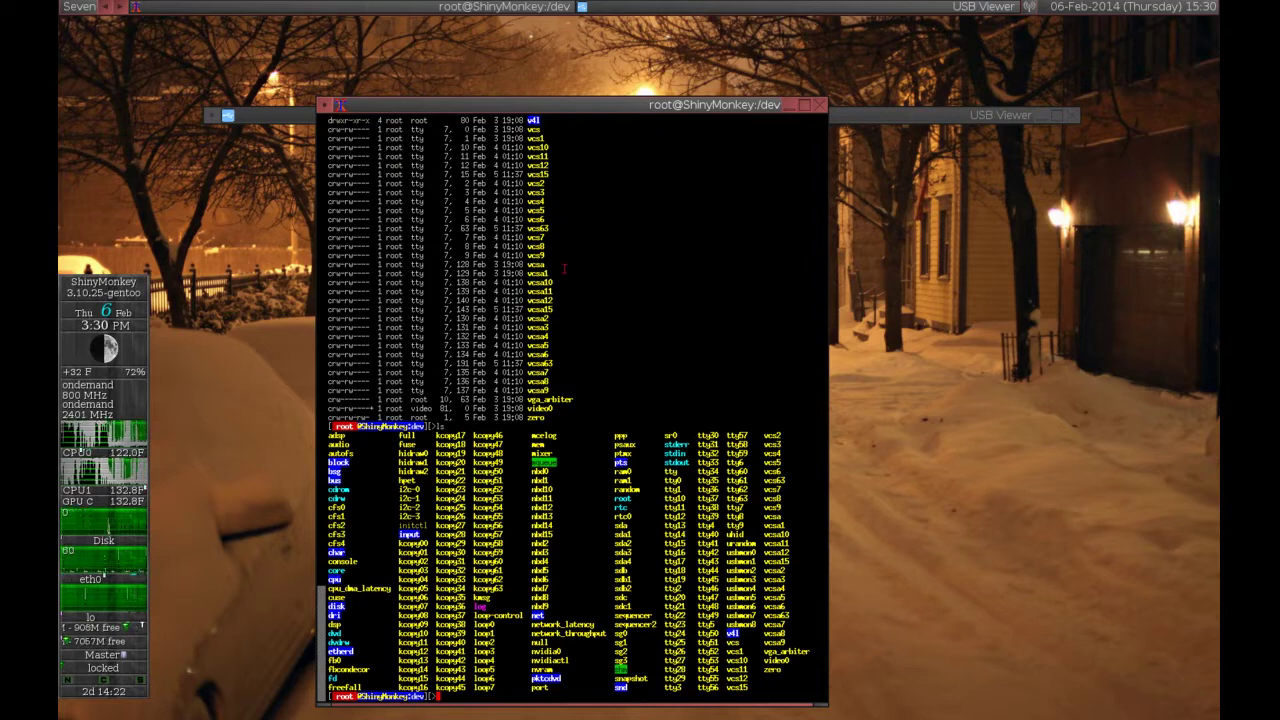
{"action": "type", "text": "ls sd*"}
{"action": "key", "text": "Return"}
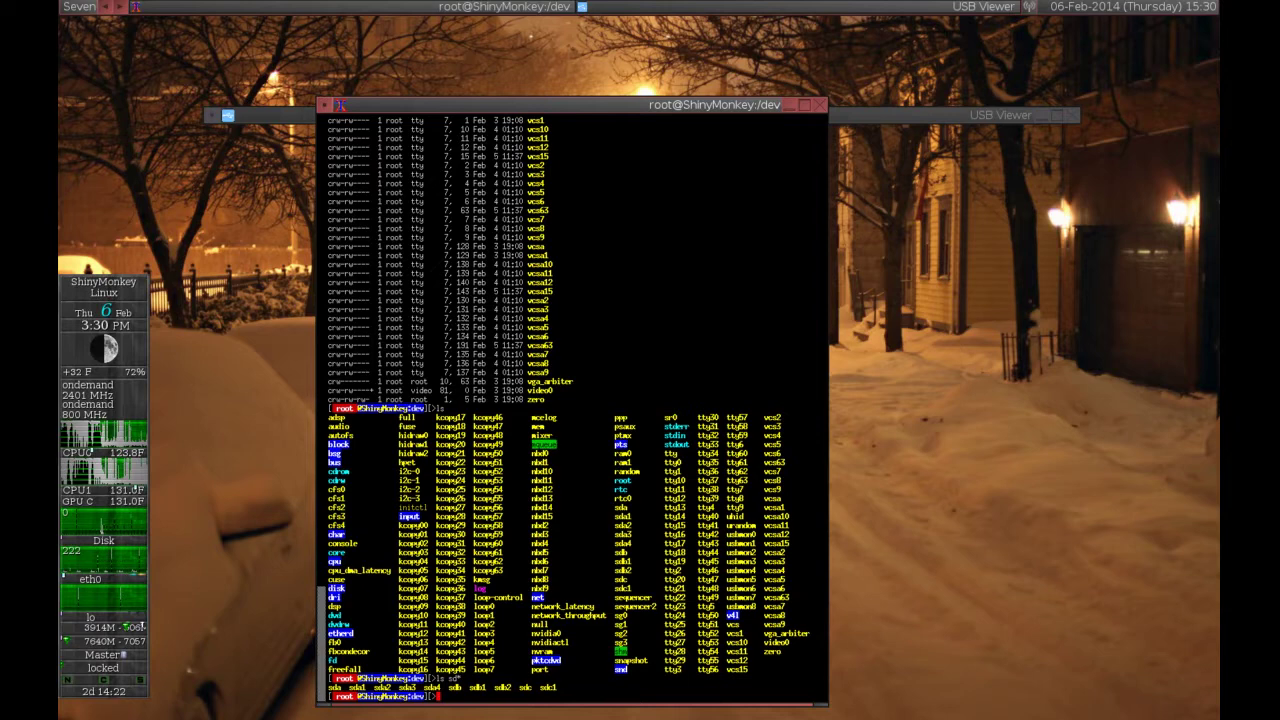
{"action": "type", "text": "ls /mnt"}
{"action": "key", "text": "Return"}
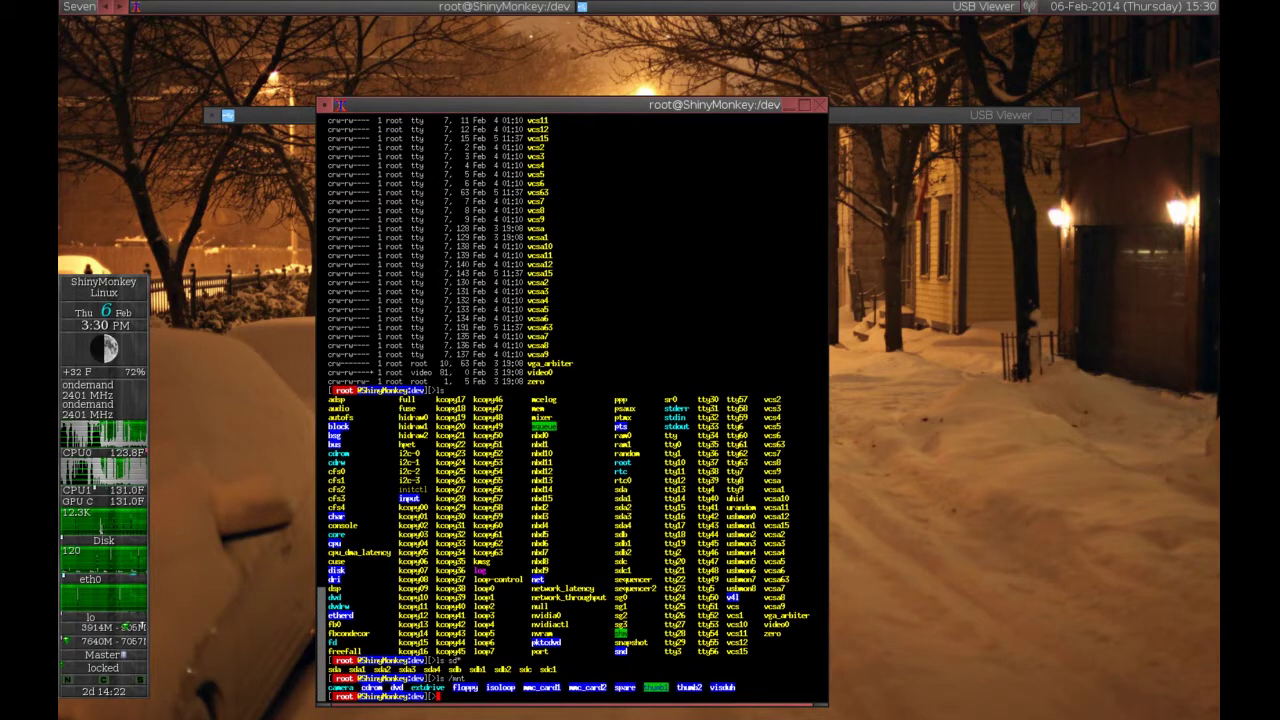
{"action": "type", "text": "ll /mnt"}
{"action": "key", "text": "Return"}
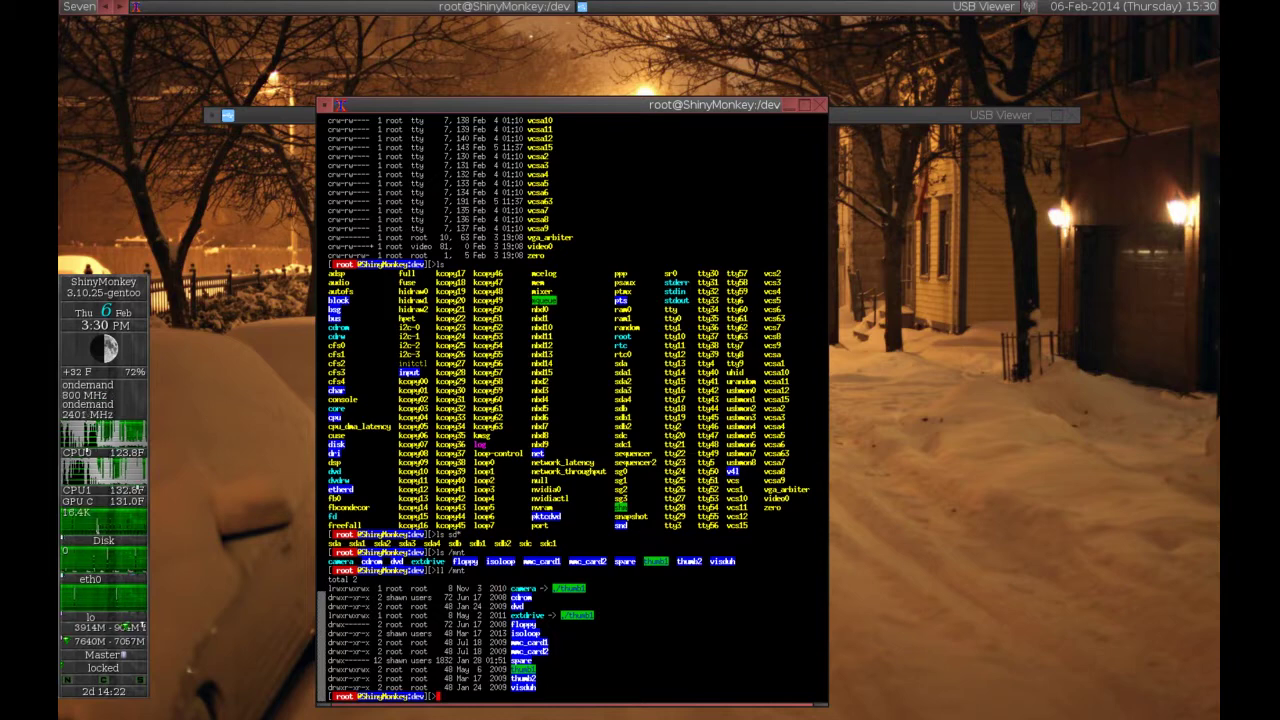
Mount /dev/sdc1 on /mnt/extdrive with mount -t auto and list mounted filesystems to confirm it
{"action": "type", "text": "mount -t auto /de"}
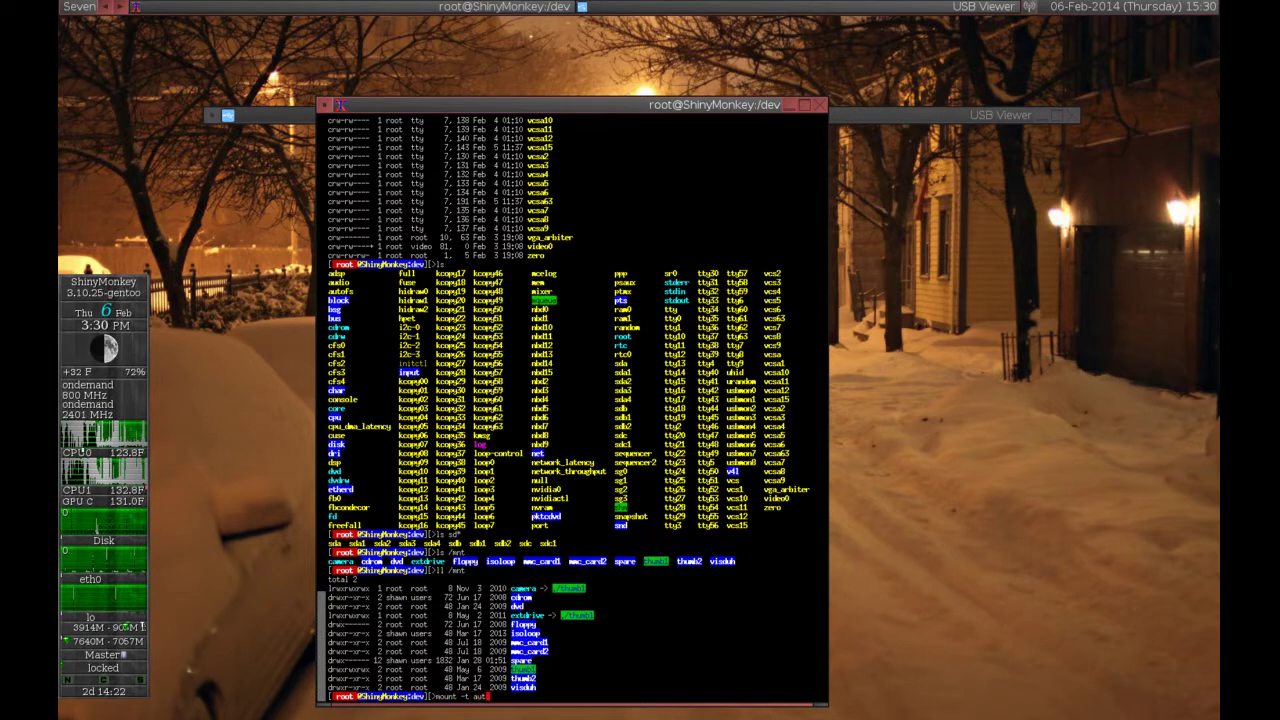
{"action": "type", "text": "v/sd"}
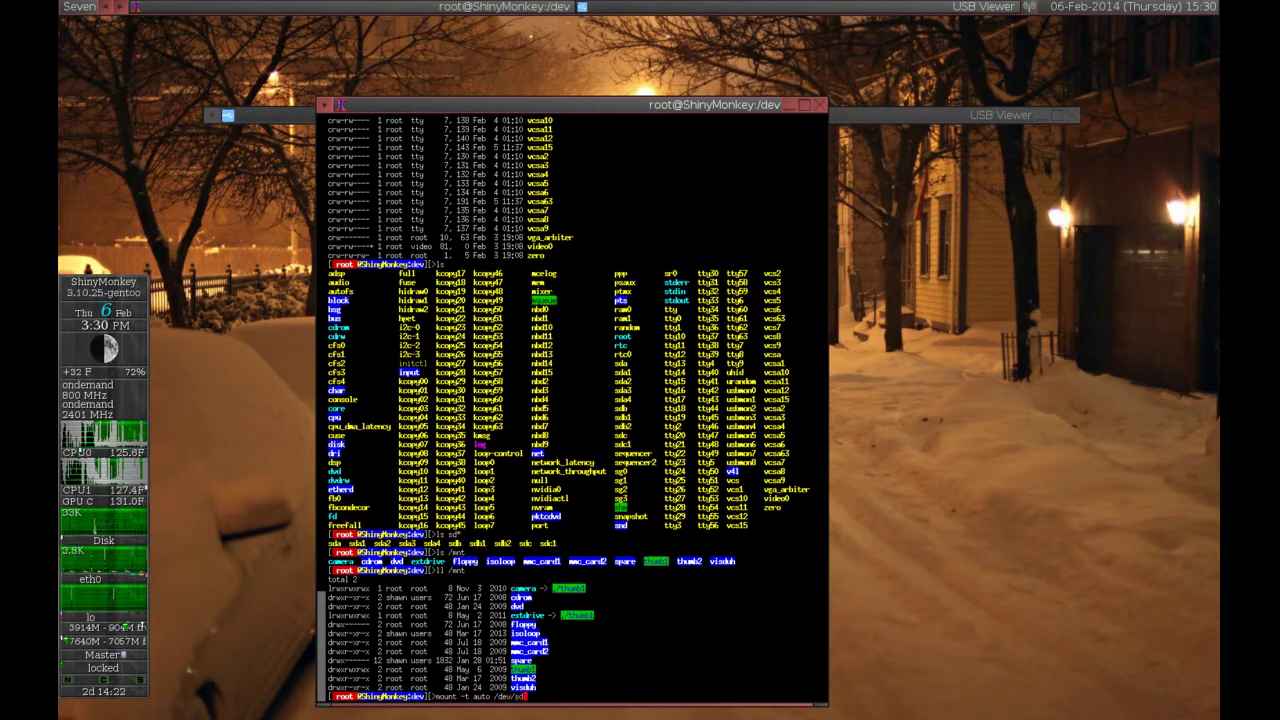
{"action": "type", "text": "c1"}
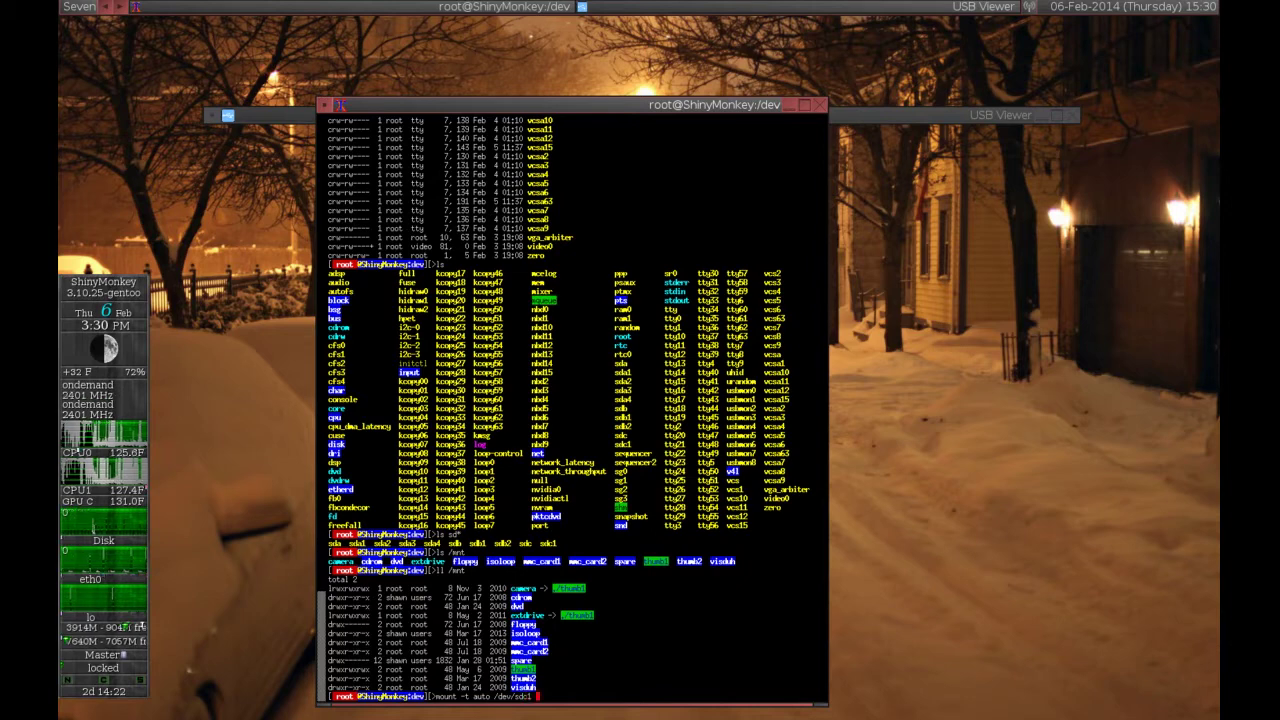
{"action": "type", "text": " /mnt"}
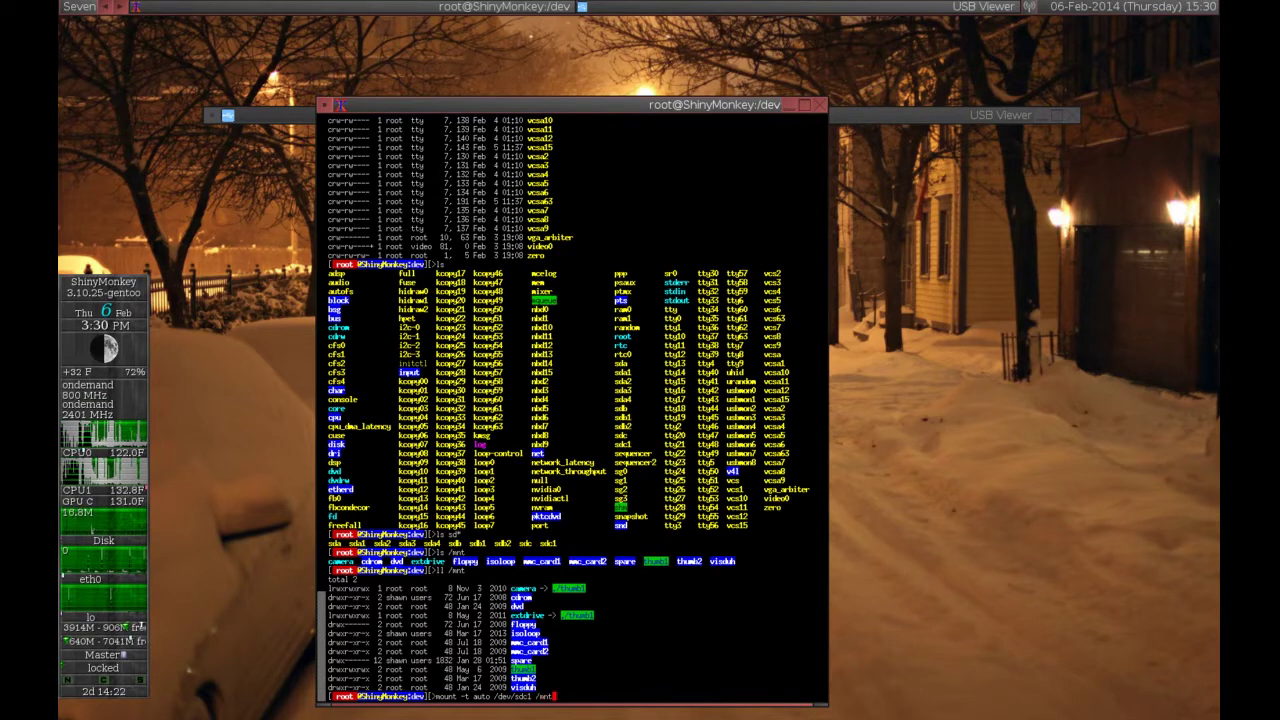
{"action": "type", "text": "/extdrive"}
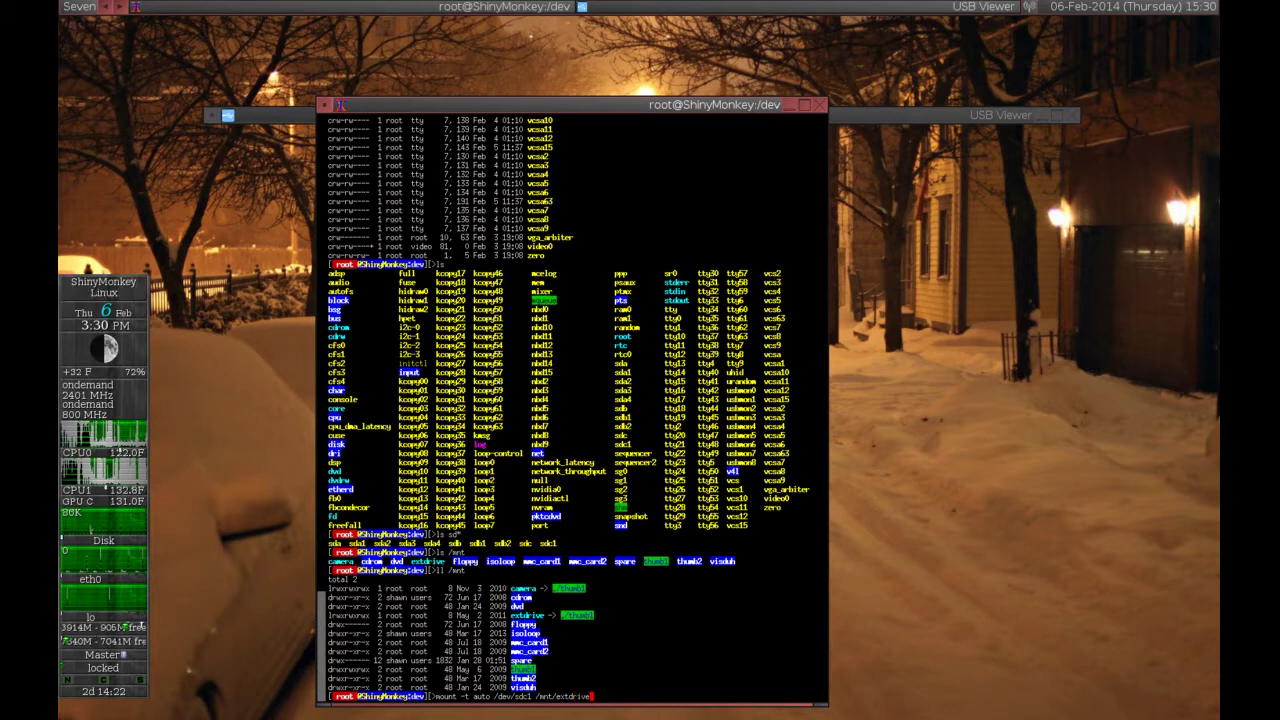
{"action": "key", "text": "Return"}
{"action": "type", "text": "mount | grep ext"}
{"action": "key", "text": "Return"}
{"action": "type", "text": "mount"}
{"action": "key", "text": "Return"}
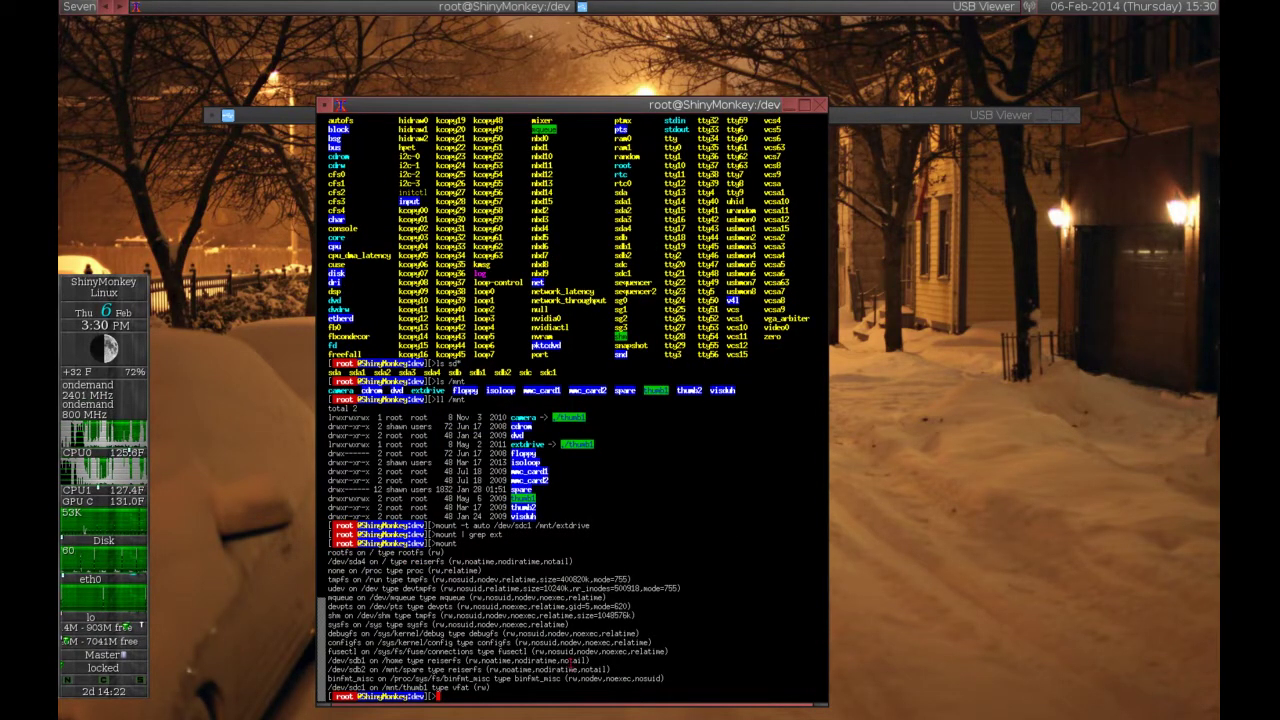
{"action": "type", "text": "cd /mnt/extd"}
{"action": "key", "text": "Tab"}
{"action": "key", "text": "Return"}
{"action": "type", "text": "ls"}
{"action": "key", "text": "Return"}
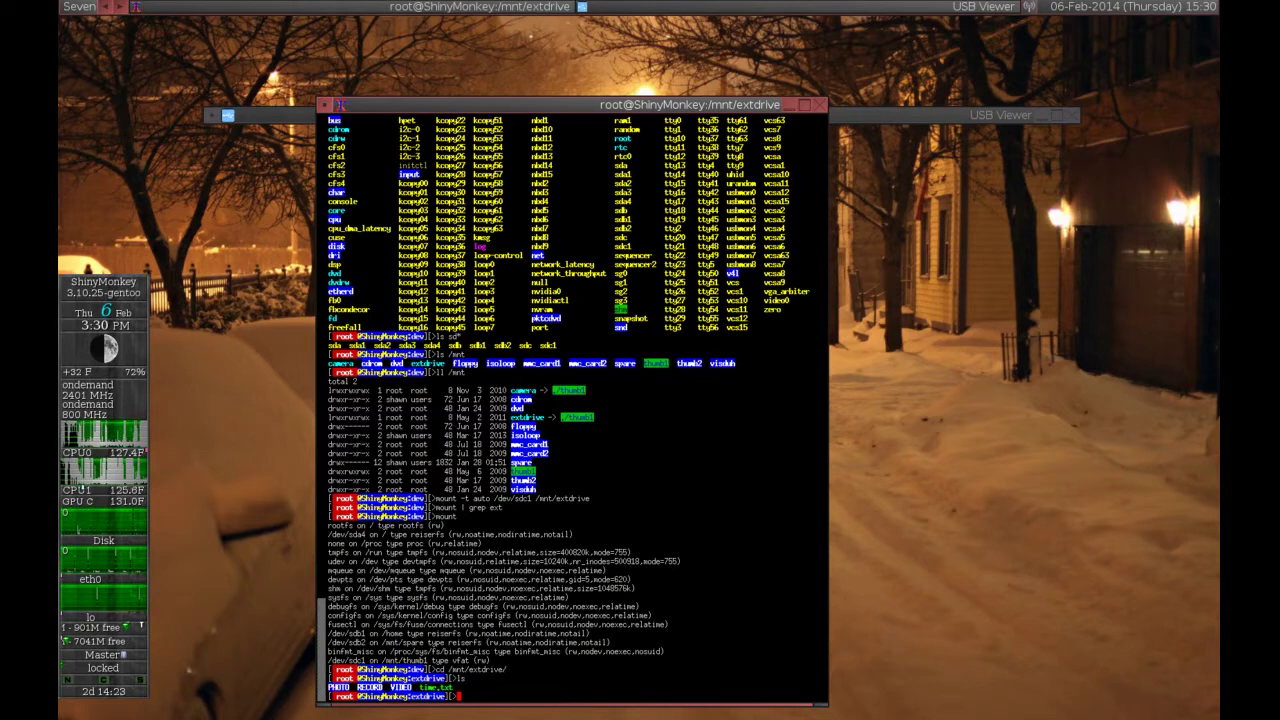
{"action": "type", "text": "s"}
{"action": "key", "text": "Return"}
{"action": "type", "text": "cat time.txt"}
{"action": "key", "text": "Return"}
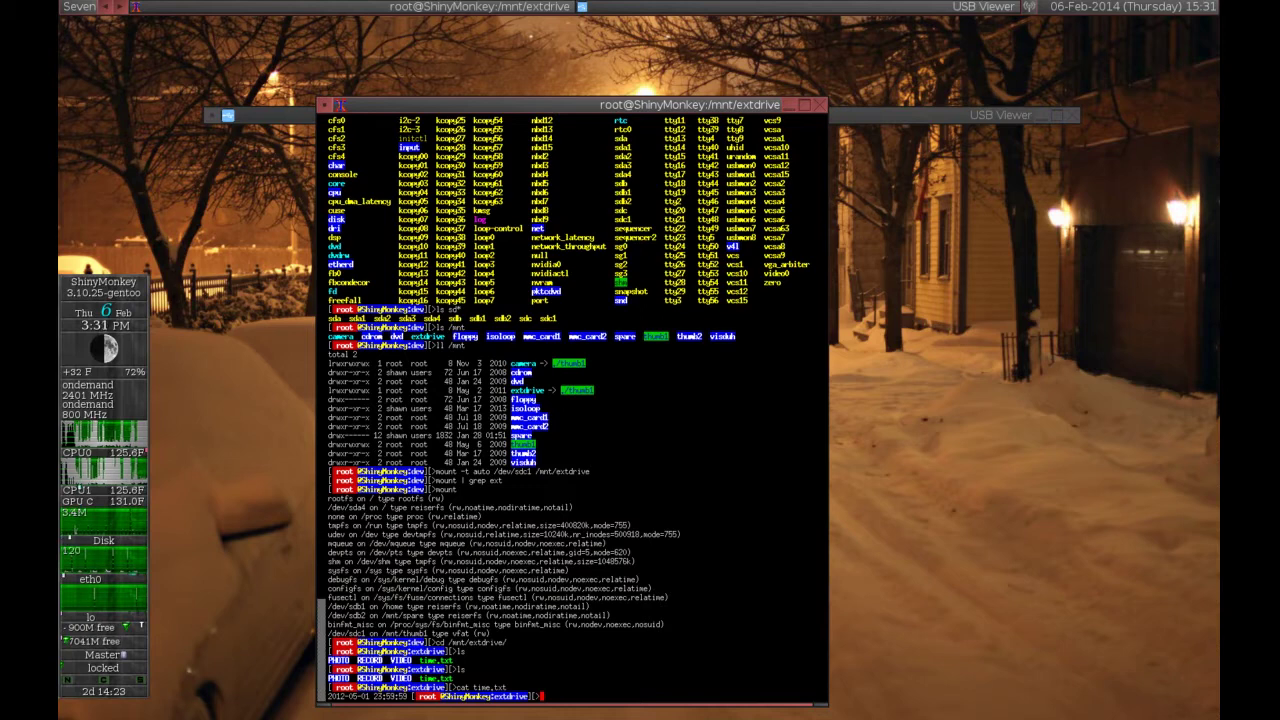
List the RECORD, VIDEO and PHOTO folders and show disk usage with df -h
{"action": "type", "text": "ls RECORD/"}
{"action": "key", "text": "Return"}
{"action": "type", "text": "ls VIDEO/"}
{"action": "key", "text": "Return"}
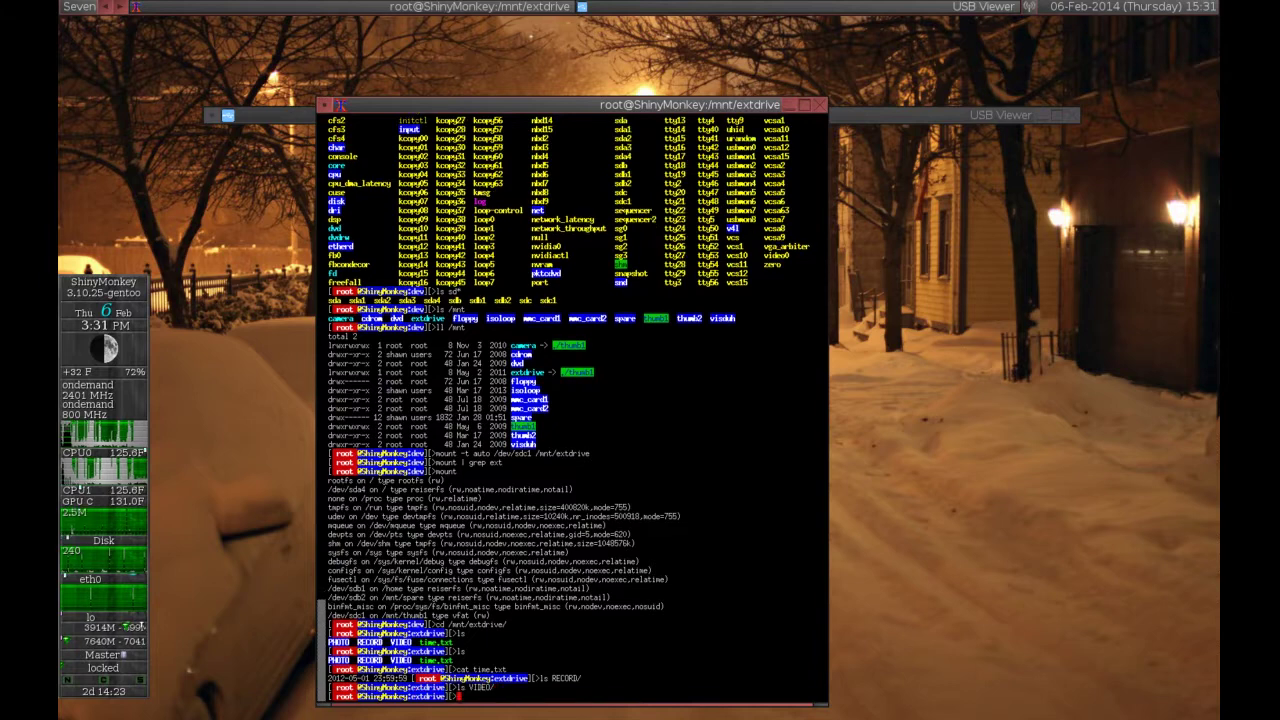
{"action": "type", "text": "ls PHOTO/"}
{"action": "key", "text": "Return"}
{"action": "type", "text": "df -h"}
{"action": "key", "text": "Return"}
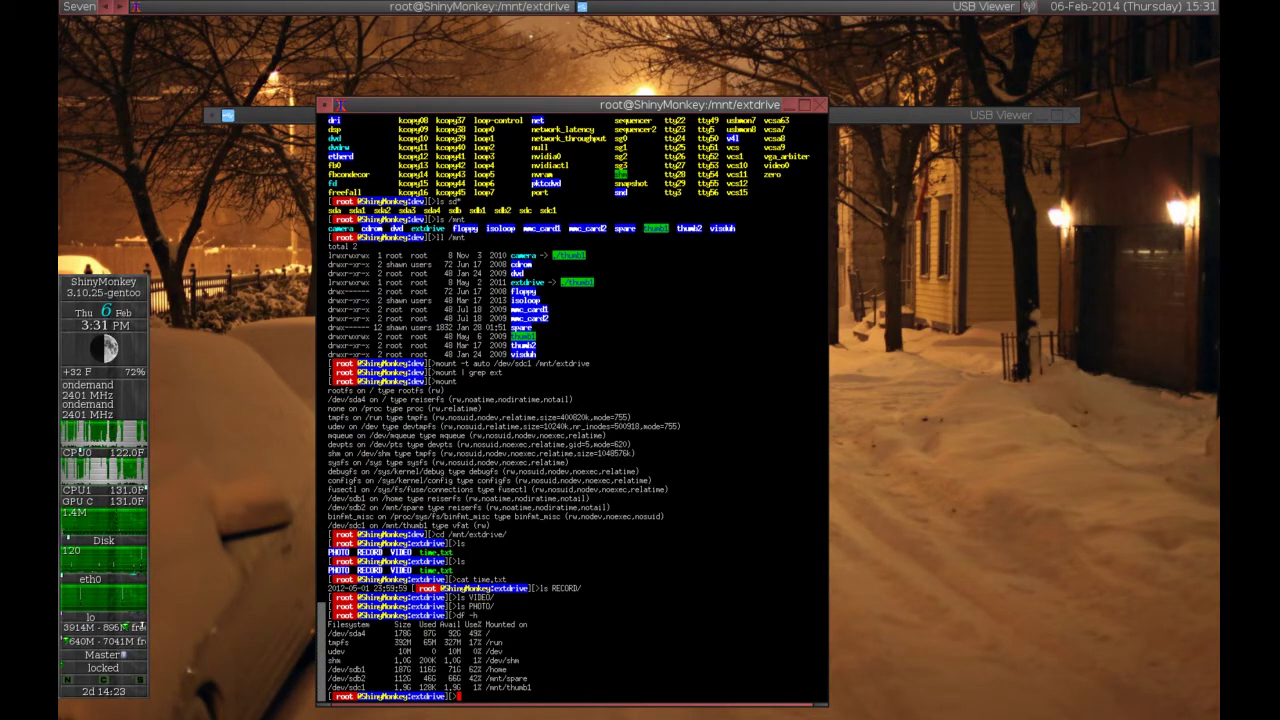
{"action": "left_click_drag", "start_coordinate": [697, 106], "coordinate": [760, 78]}
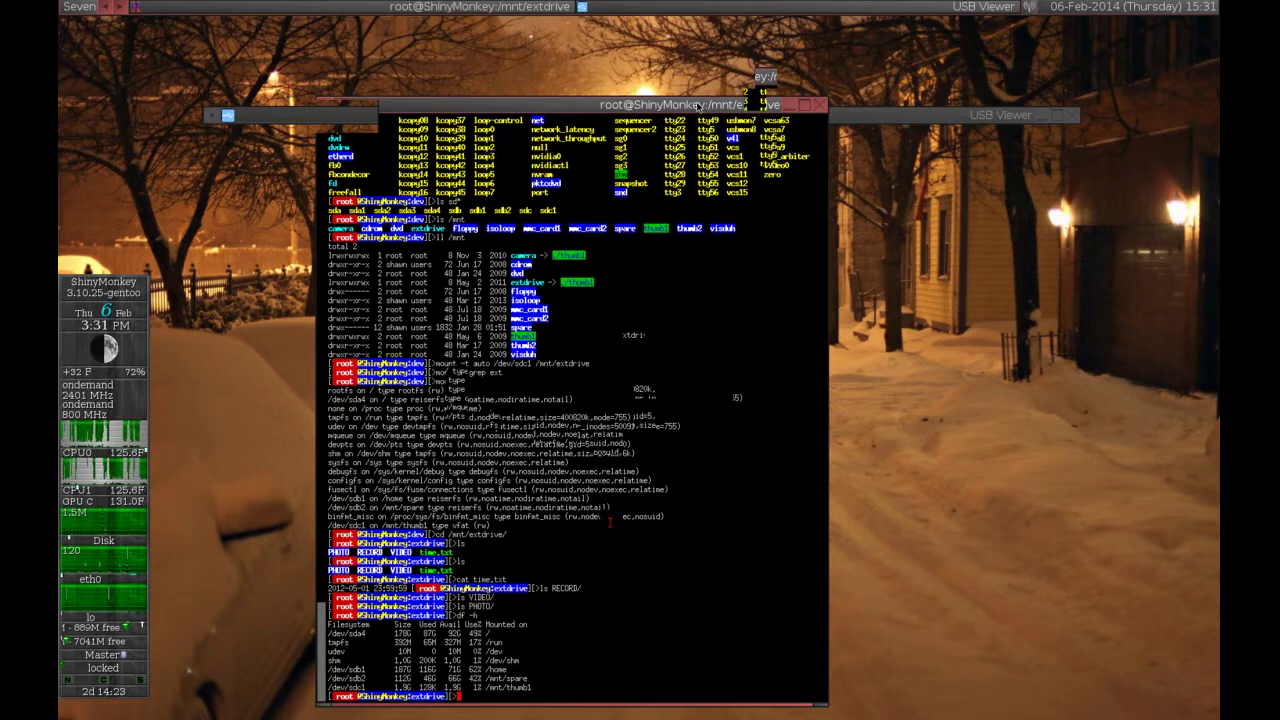
Check the USB Mass Storage Device details, then highlight the /dev/sdc1 on /mnt/thumb1 mount line
{"action": "key", "text": "alt+Tab"}
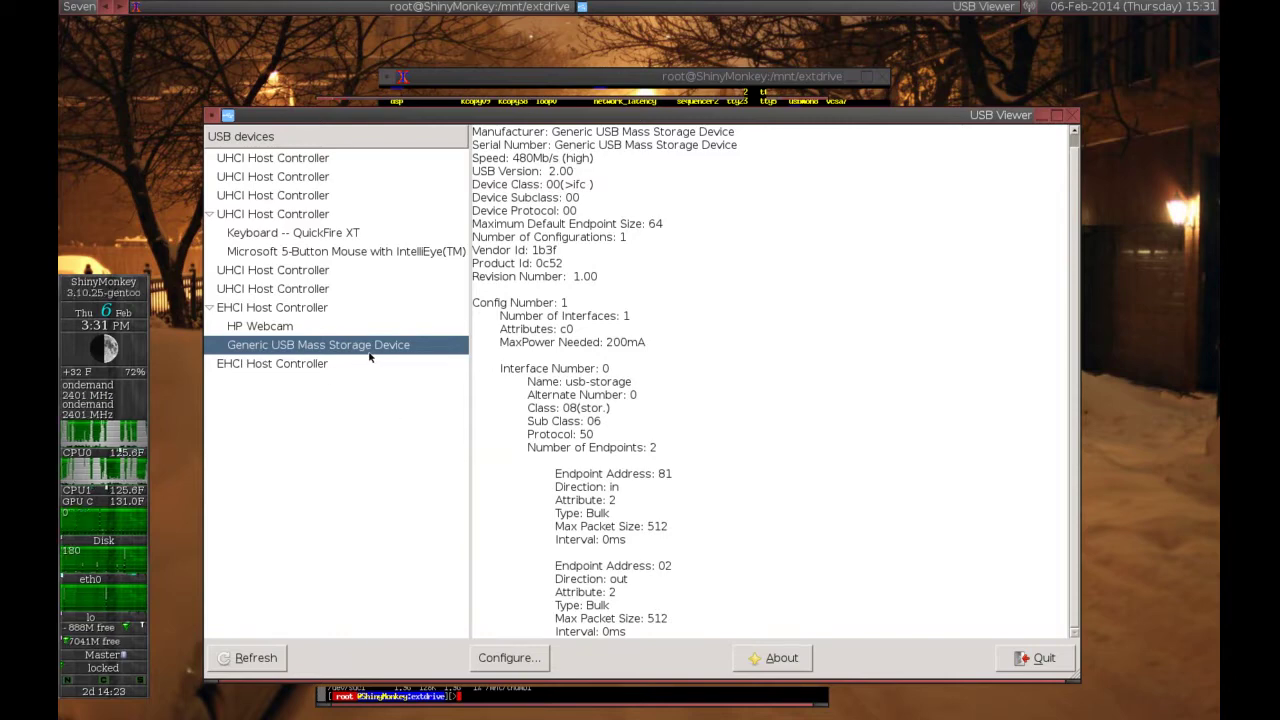
{"action": "key", "text": "alt+Tab"}
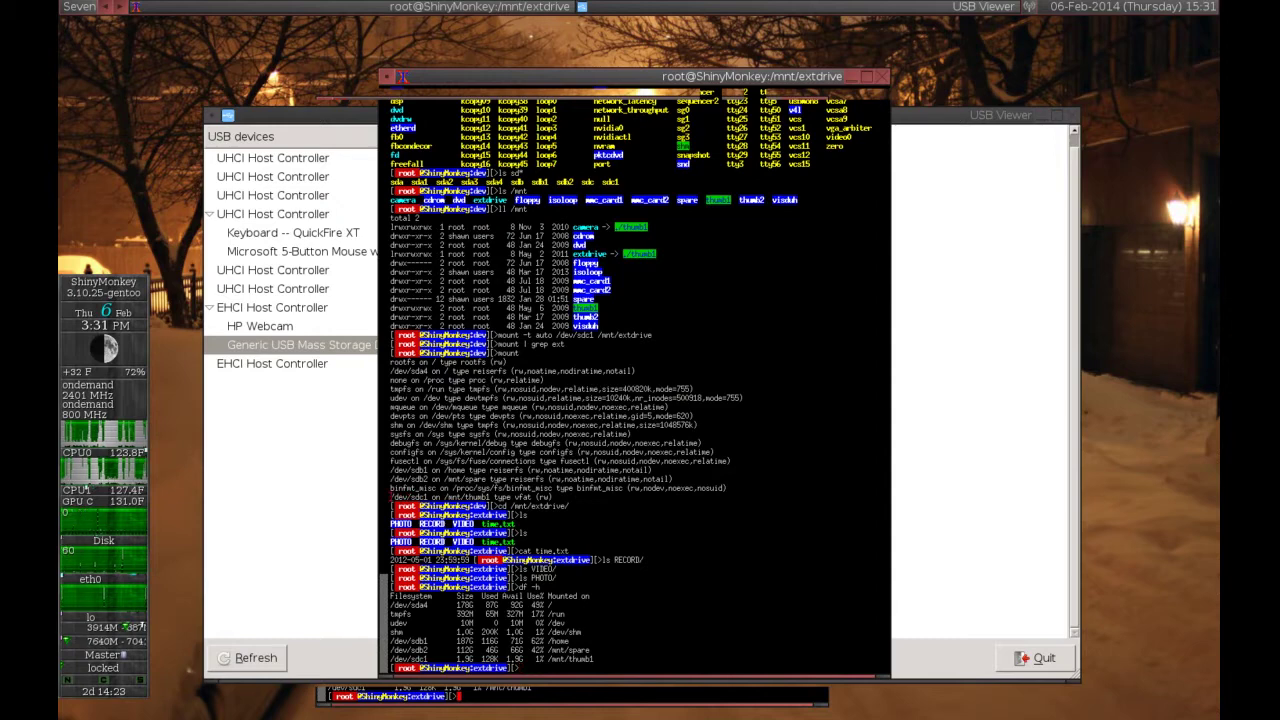
{"action": "left_click_drag", "start_coordinate": [390, 497], "coordinate": [556, 497]}
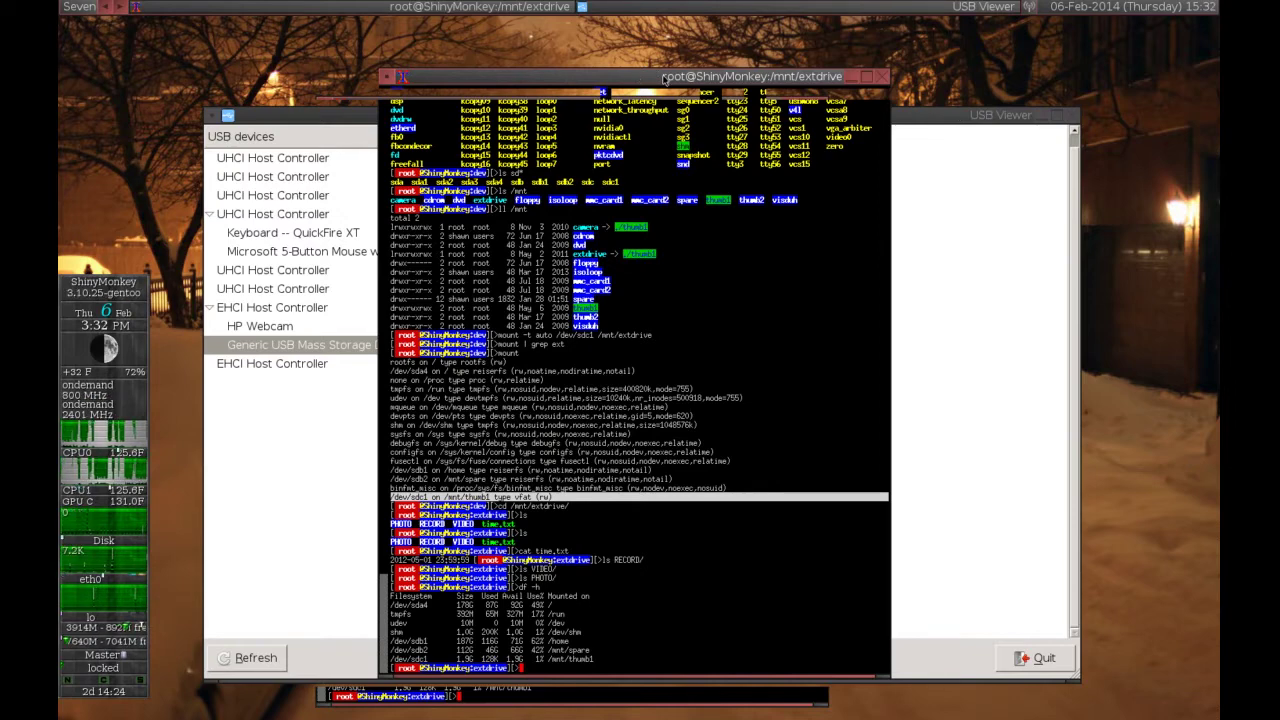
{"action": "left_click_drag", "start_coordinate": [663, 78], "coordinate": [676, 60]}
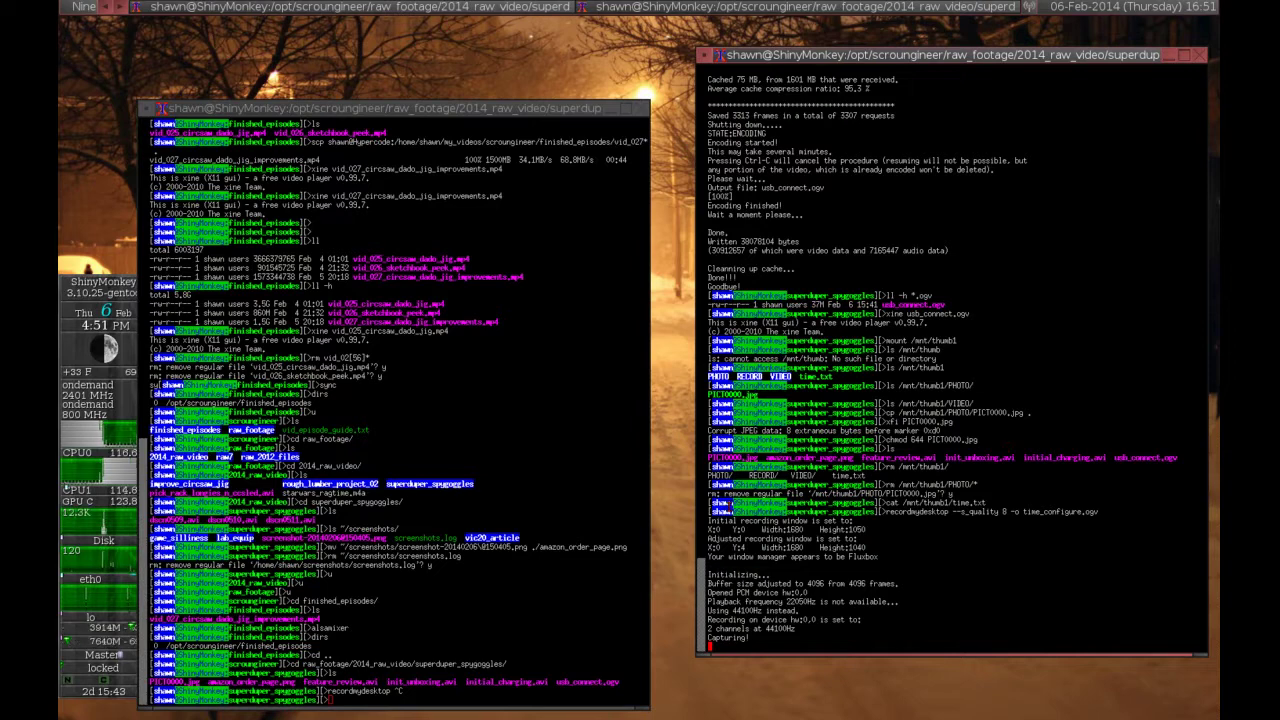
View PICT0000.jpg in xfi, then open /mnt/thumb1/time.txt in vim
{"action": "left_click", "coordinate": [443, 526]}
{"action": "type", "text": "ls"}
{"action": "key", "text": "Return"}
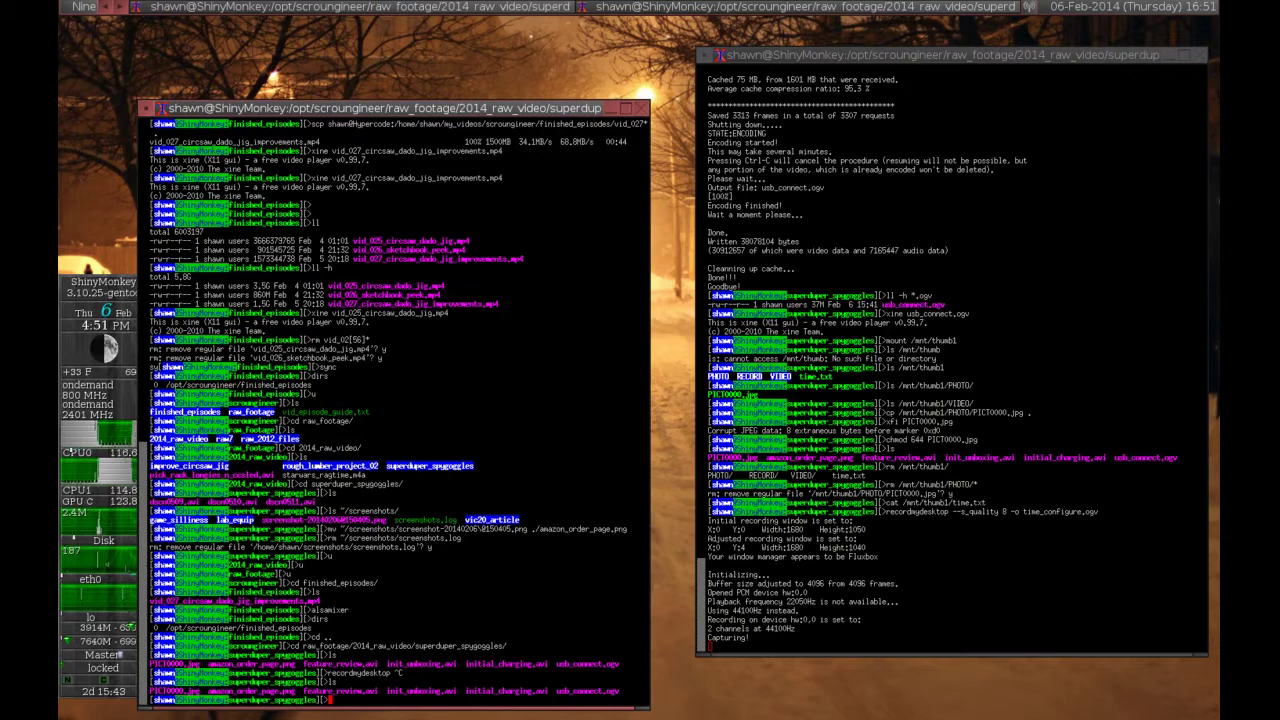
{"action": "type", "text": "xfi PICT0000.jpg"}
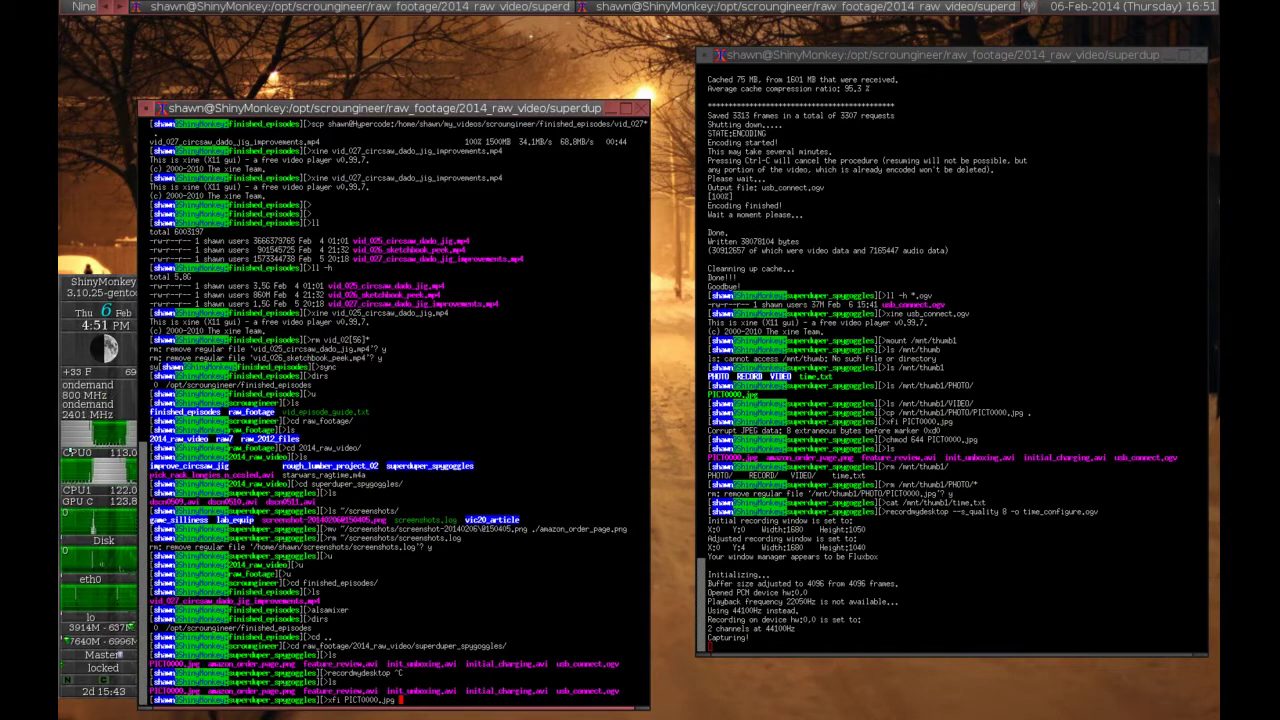
{"action": "key", "text": "Return"}
{"action": "type", "text": "vim /"}
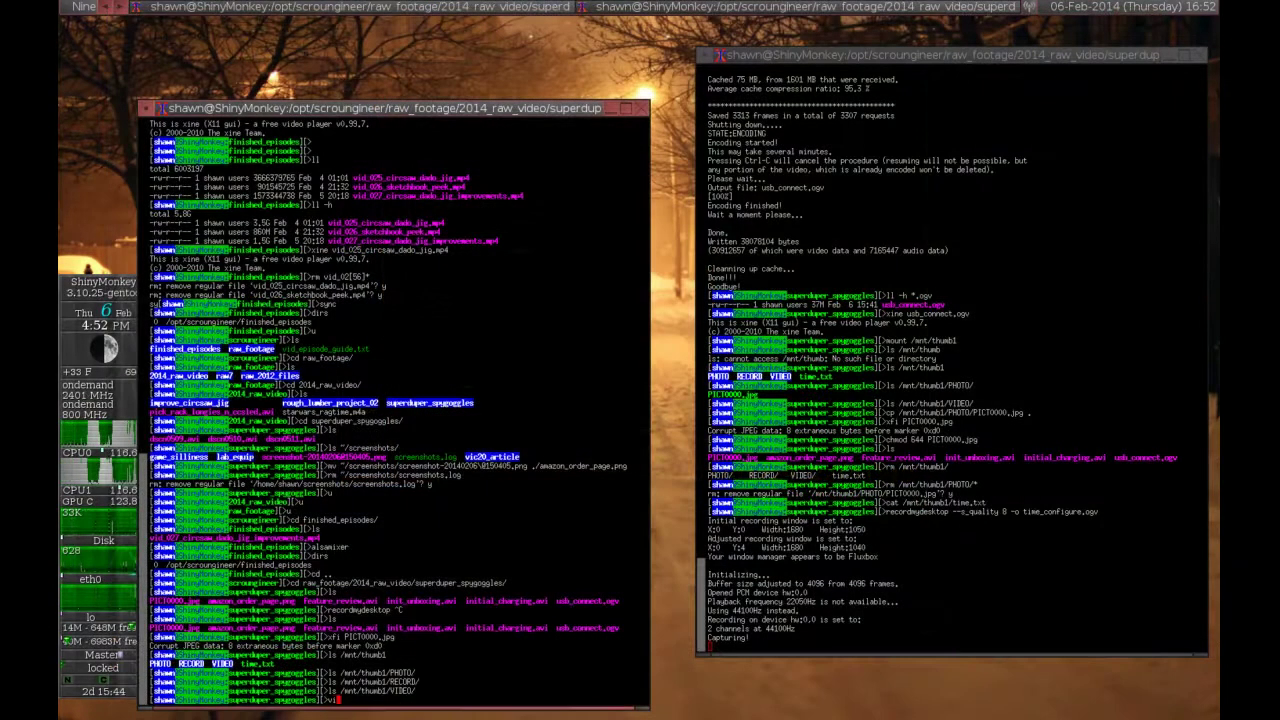
{"action": "type", "text": "mnt/thu"}
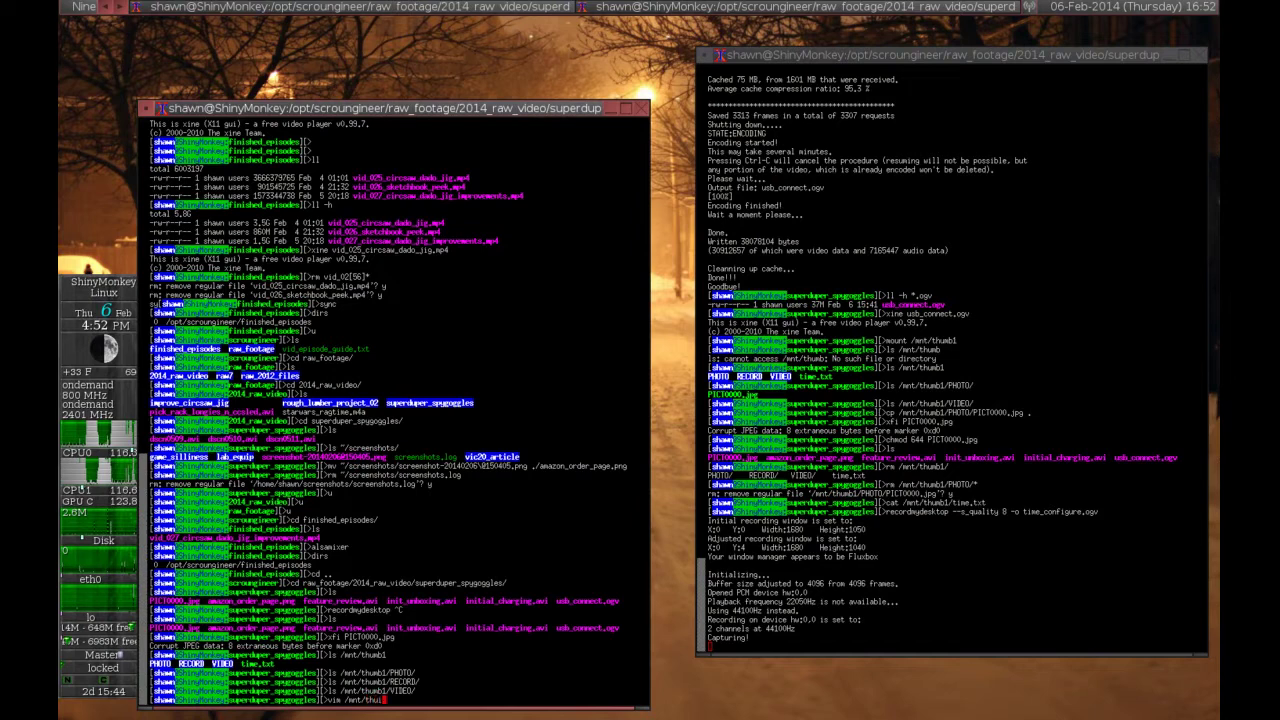
{"action": "type", "text": "mb1/t"}
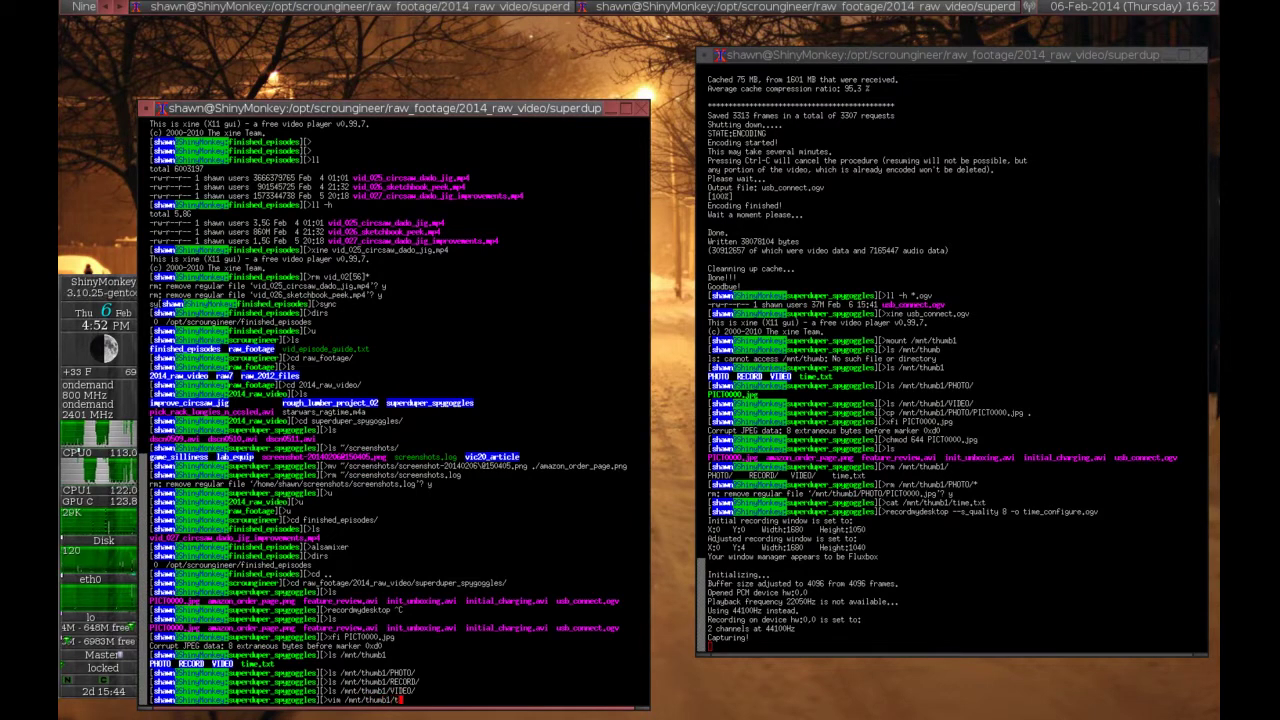
{"action": "type", "text": "ime.txt"}
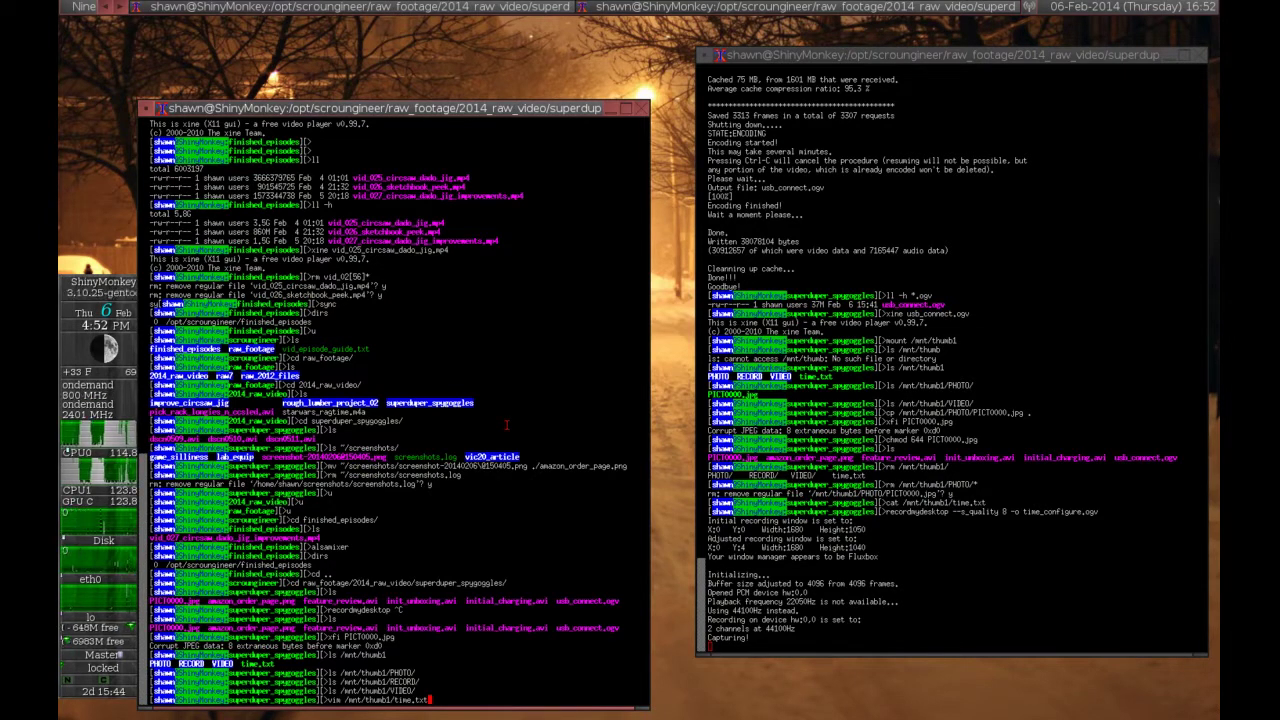
{"action": "key", "text": "Return"}
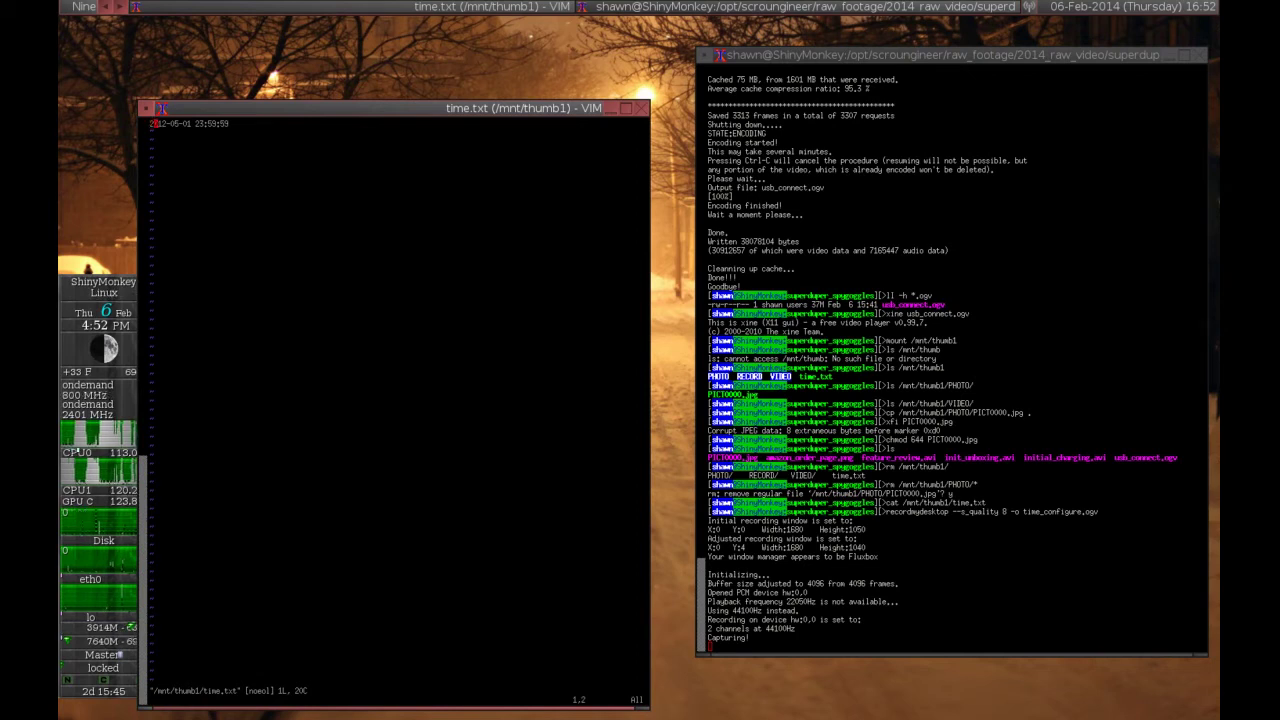
{"action": "key", "text": "l"}
{"action": "key", "text": "l"}
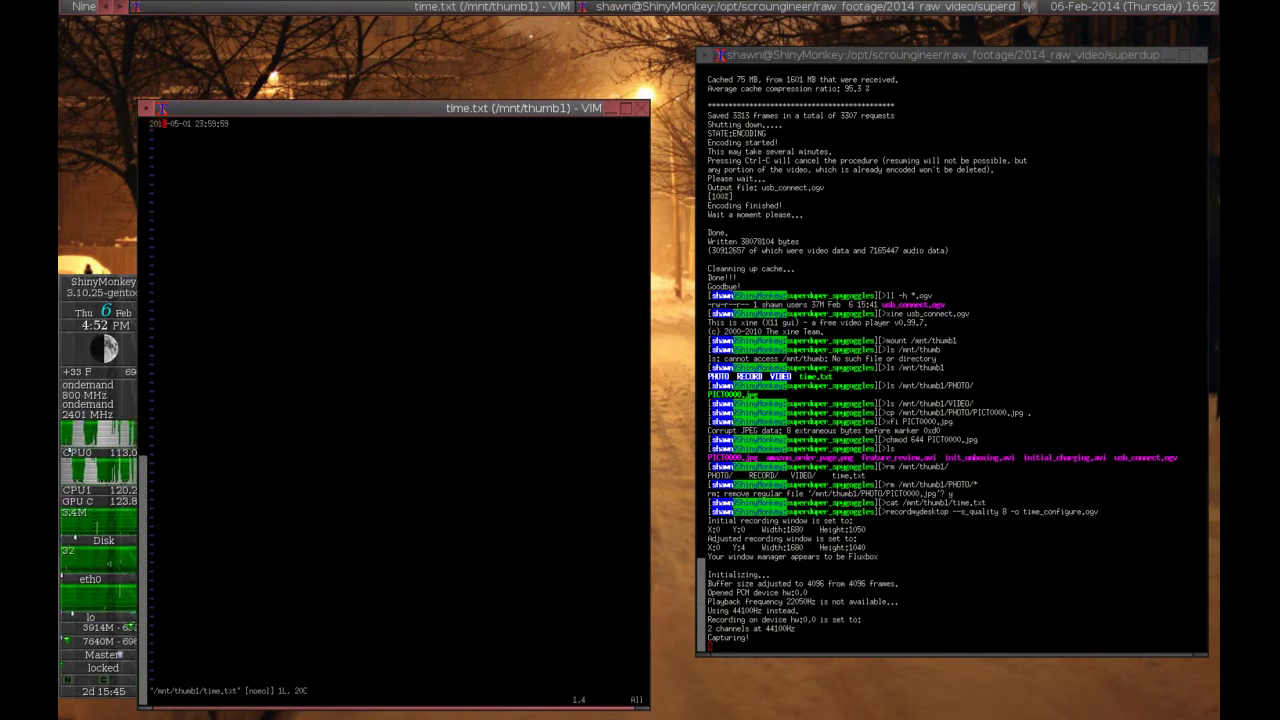
{"action": "type", "text": "4"}
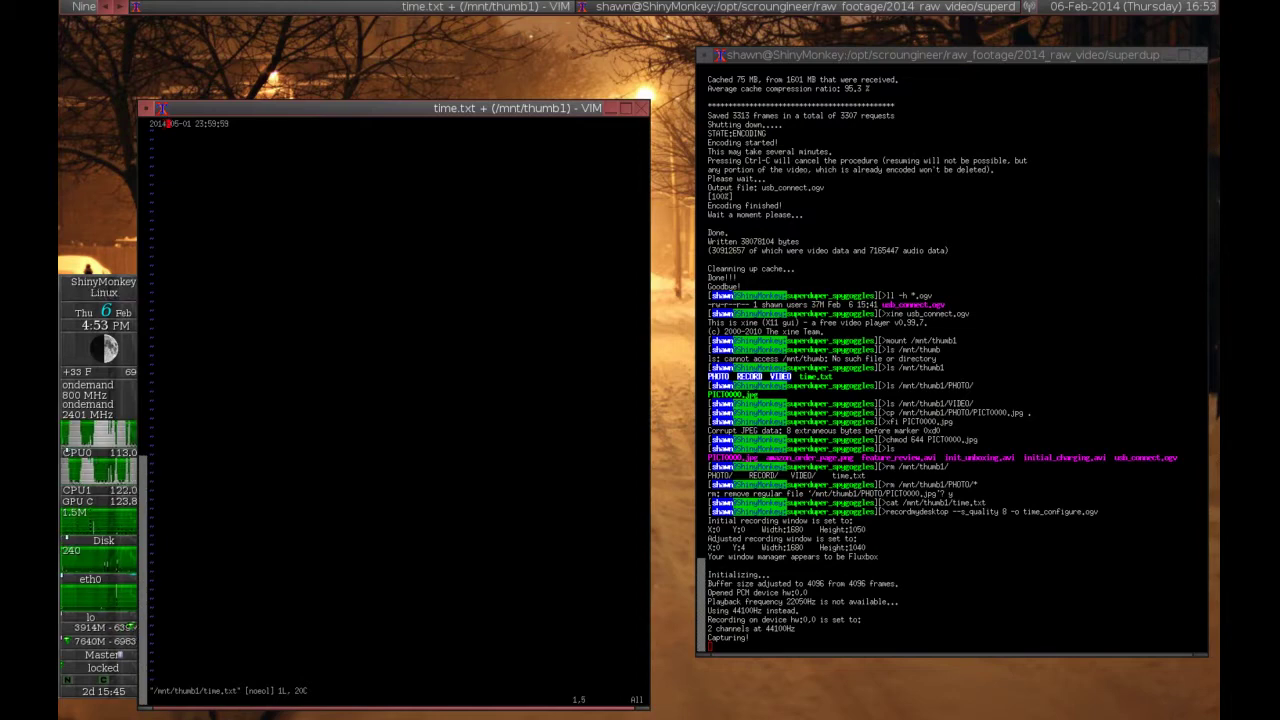
{"action": "key", "text": "l"}
{"action": "key", "text": "l"}
{"action": "key", "text": "l"}
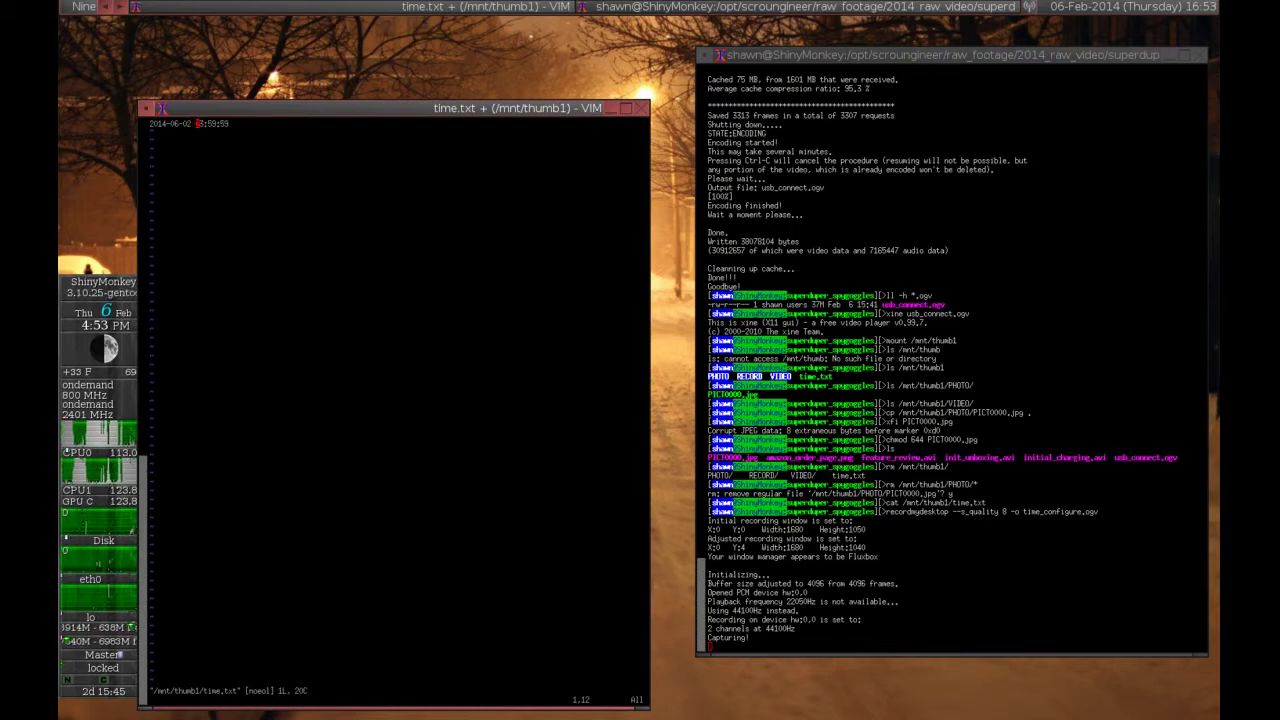
{"action": "type", "text": "R16:"}
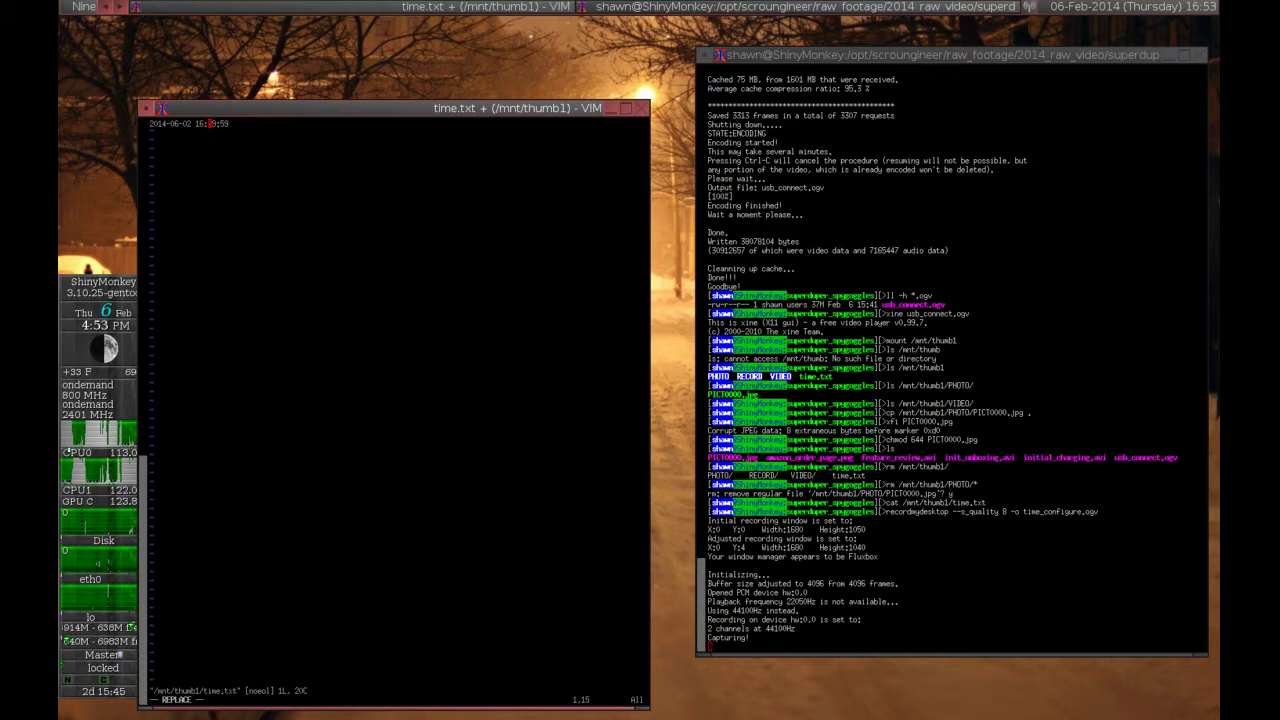
{"action": "type", "text": "54:00"}
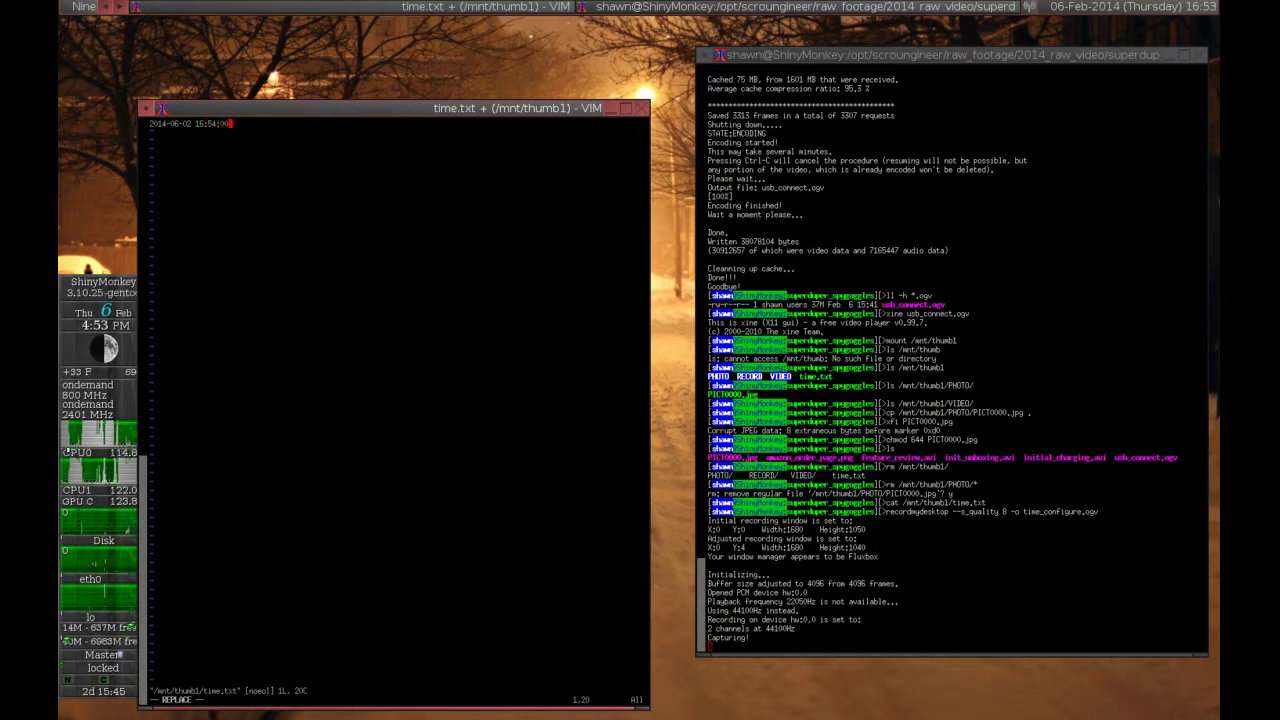
{"action": "key", "text": "Escape"}
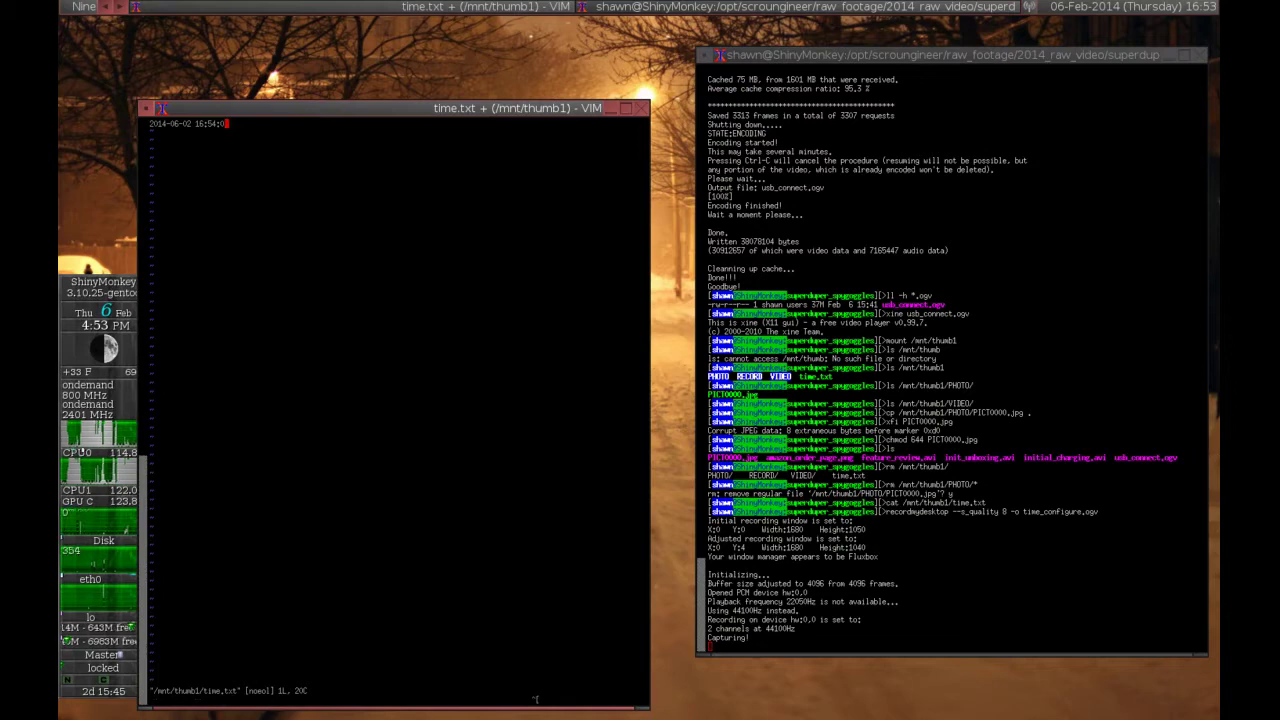
{"action": "type", "text": ":wq"}
{"action": "key", "text": "Return"}
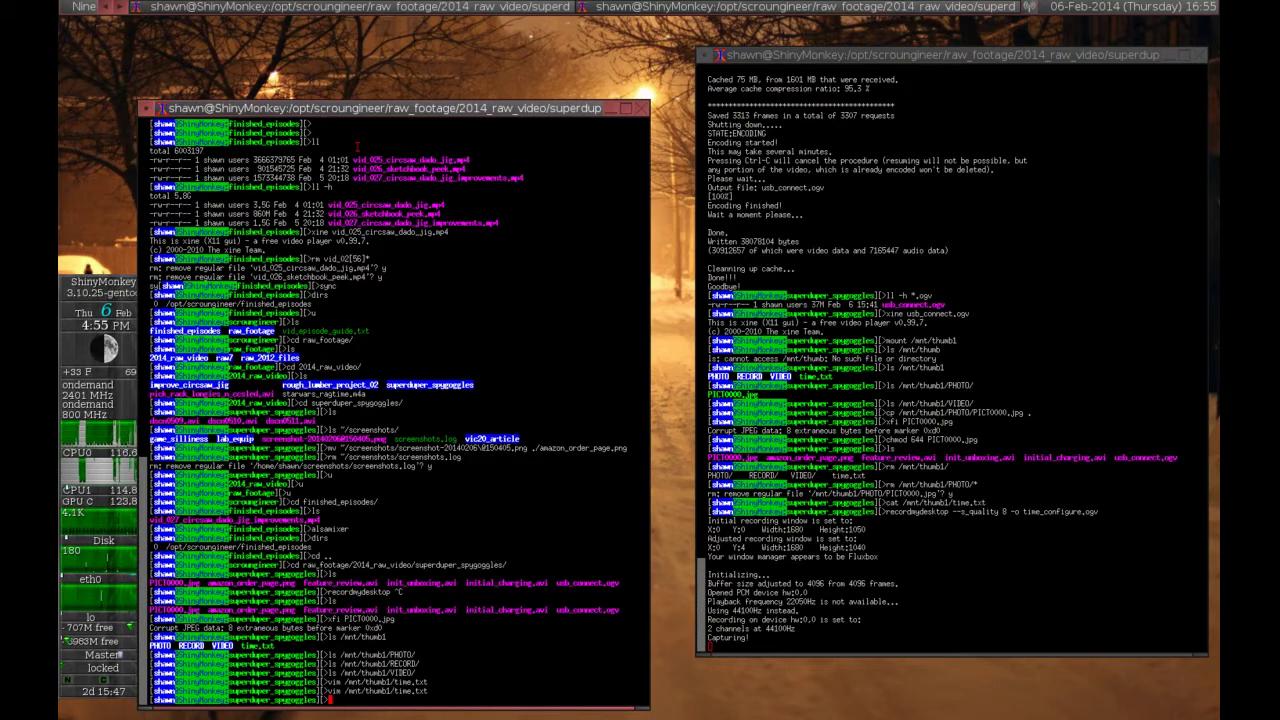
Type umount /mnt/thumb and raise the xterm showing the spyglass_timefix.sh script
{"action": "type", "text": "umount /m"}
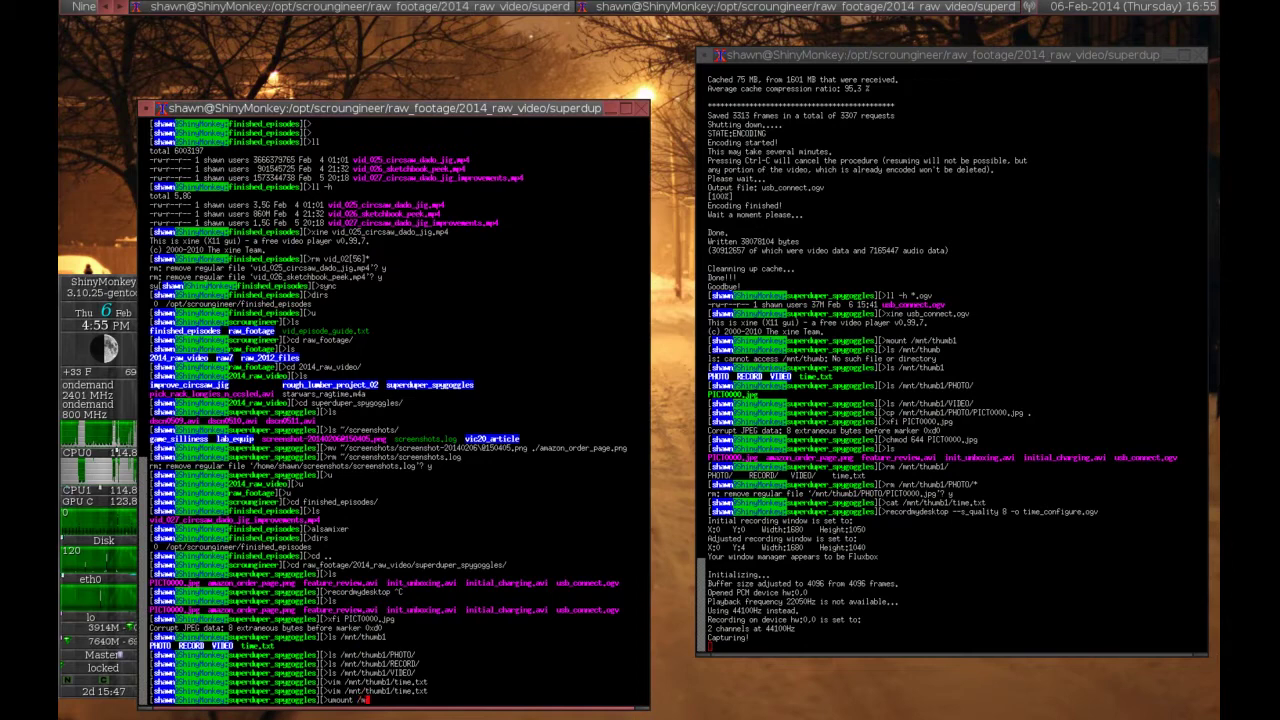
{"action": "type", "text": "nt/thu"}
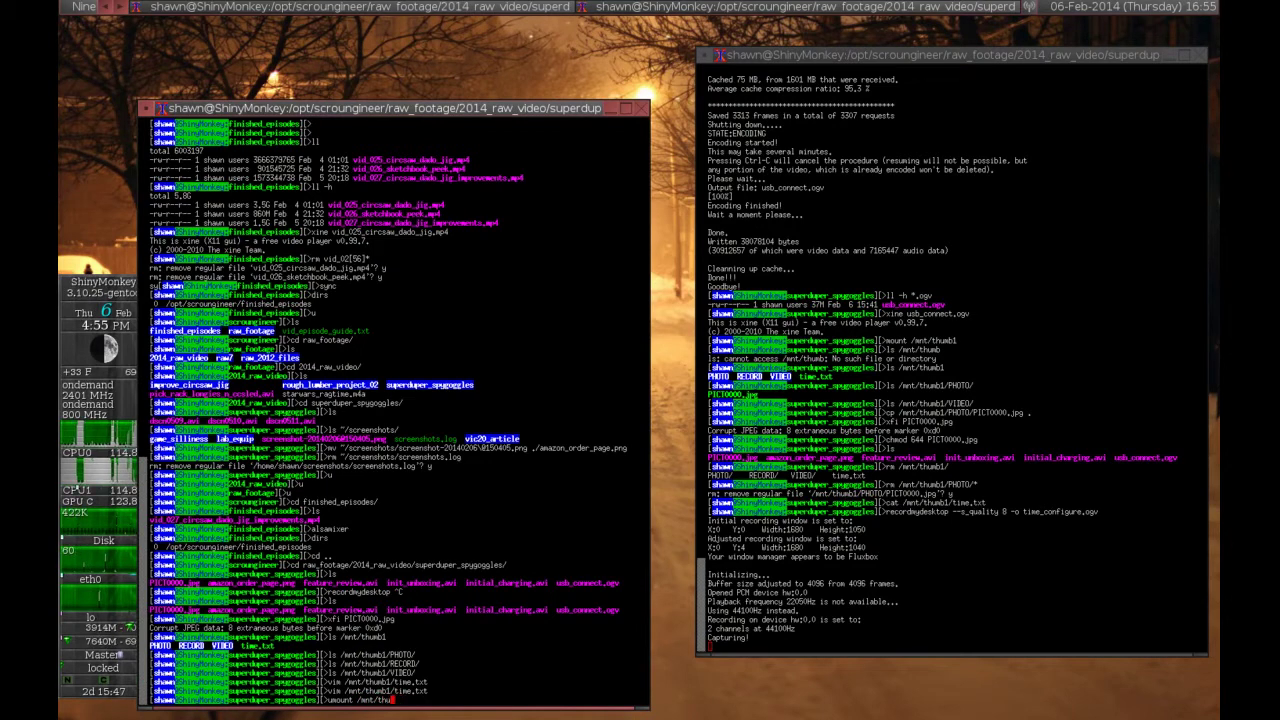
{"action": "type", "text": "mb"}
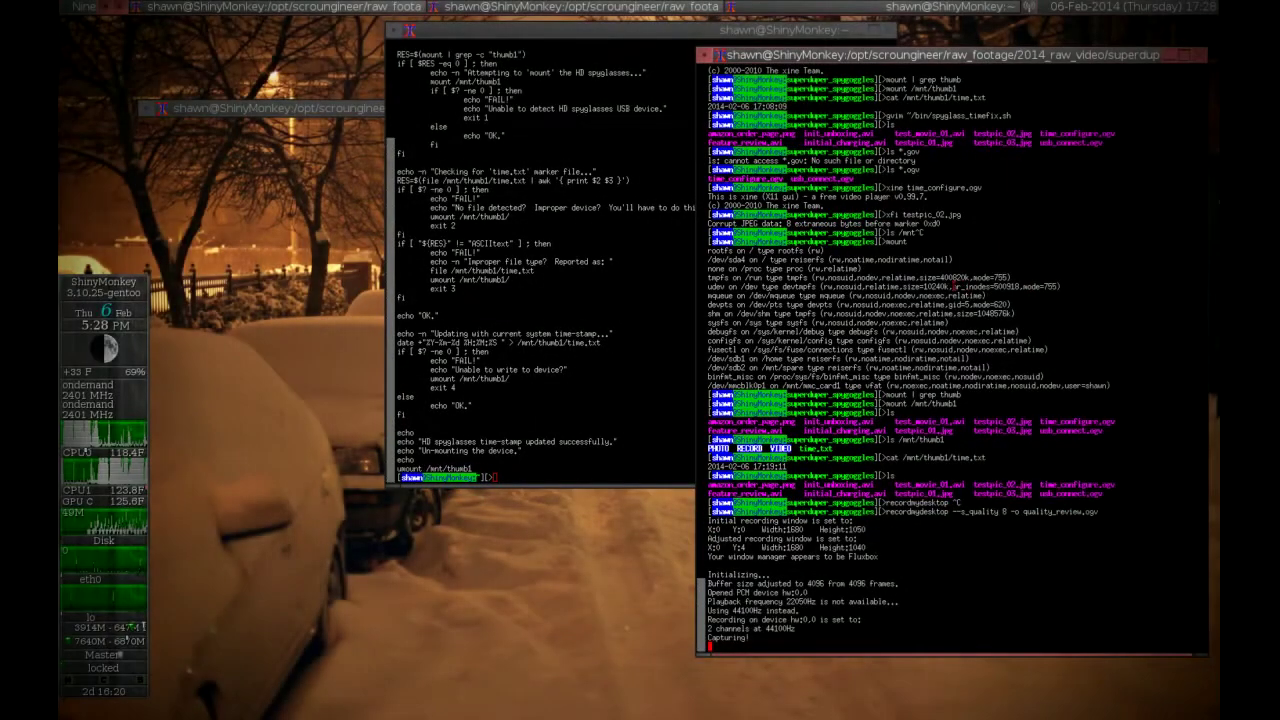
{"action": "left_click", "coordinate": [683, 168]}
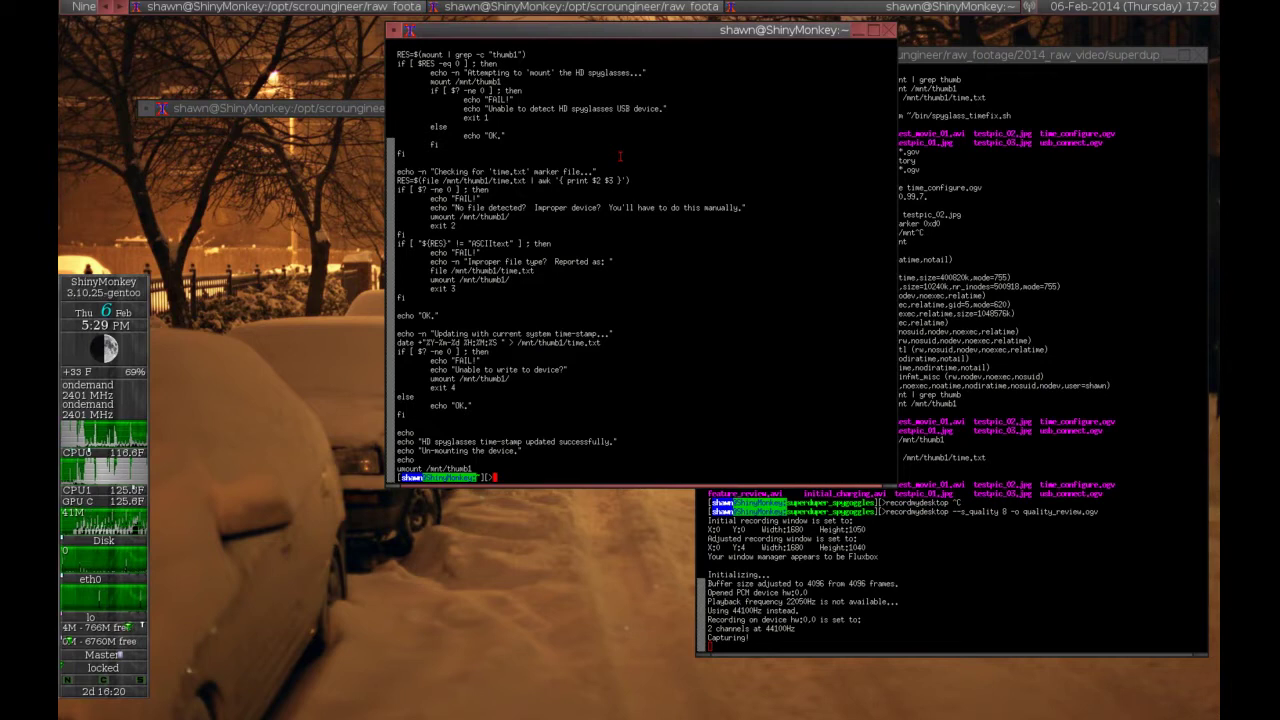
Navigate into /opt/scroungineer/raw_footage, listing the scroungineer folder along the way
{"action": "type", "text": "cd /opt/scroungineer/"}
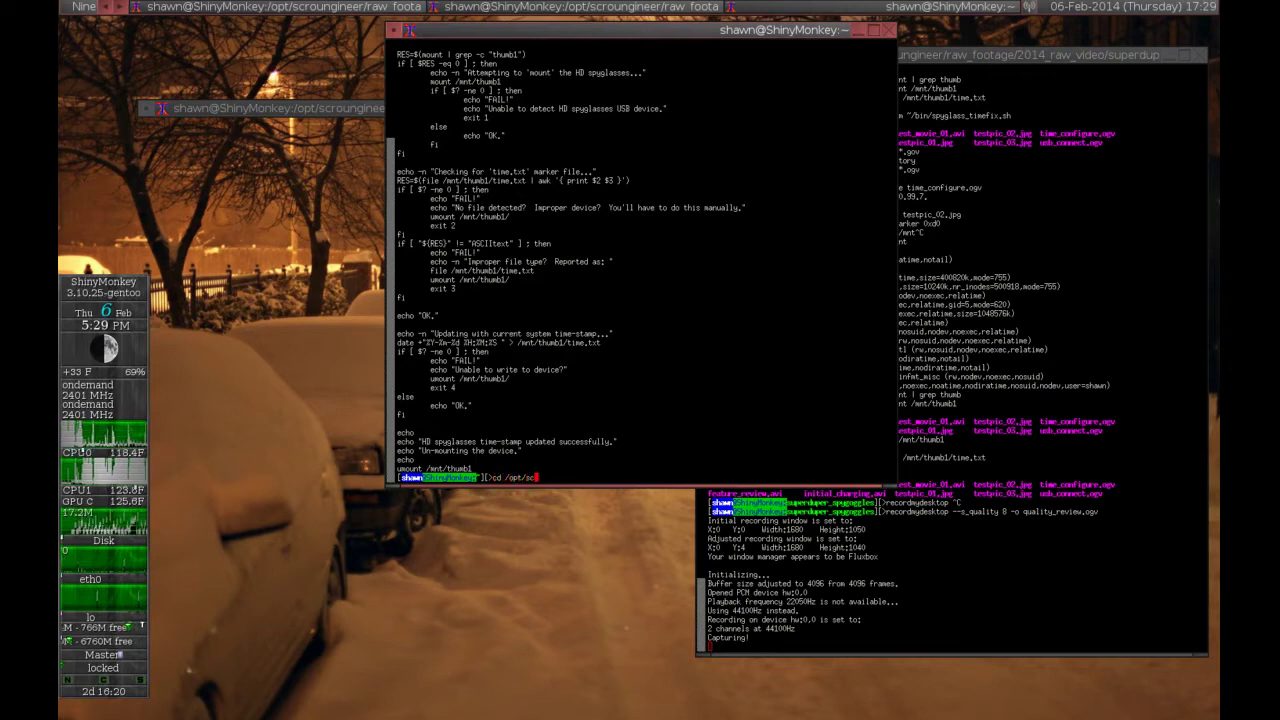
{"action": "key", "text": "Return"}
{"action": "type", "text": "ls"}
{"action": "key", "text": "Return"}
{"action": "type", "text": "cd raw_footage/"}
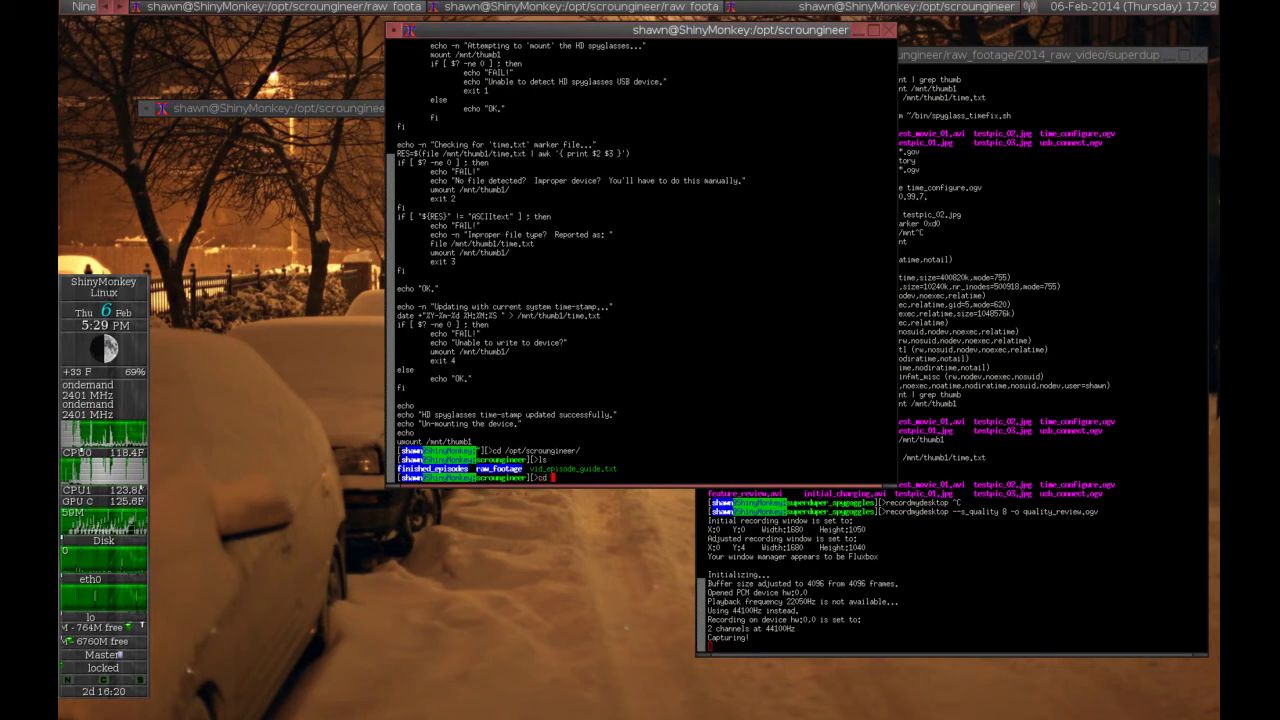
{"action": "key", "text": "Return"}
{"action": "type", "text": "cd 2014_raw_video/"}
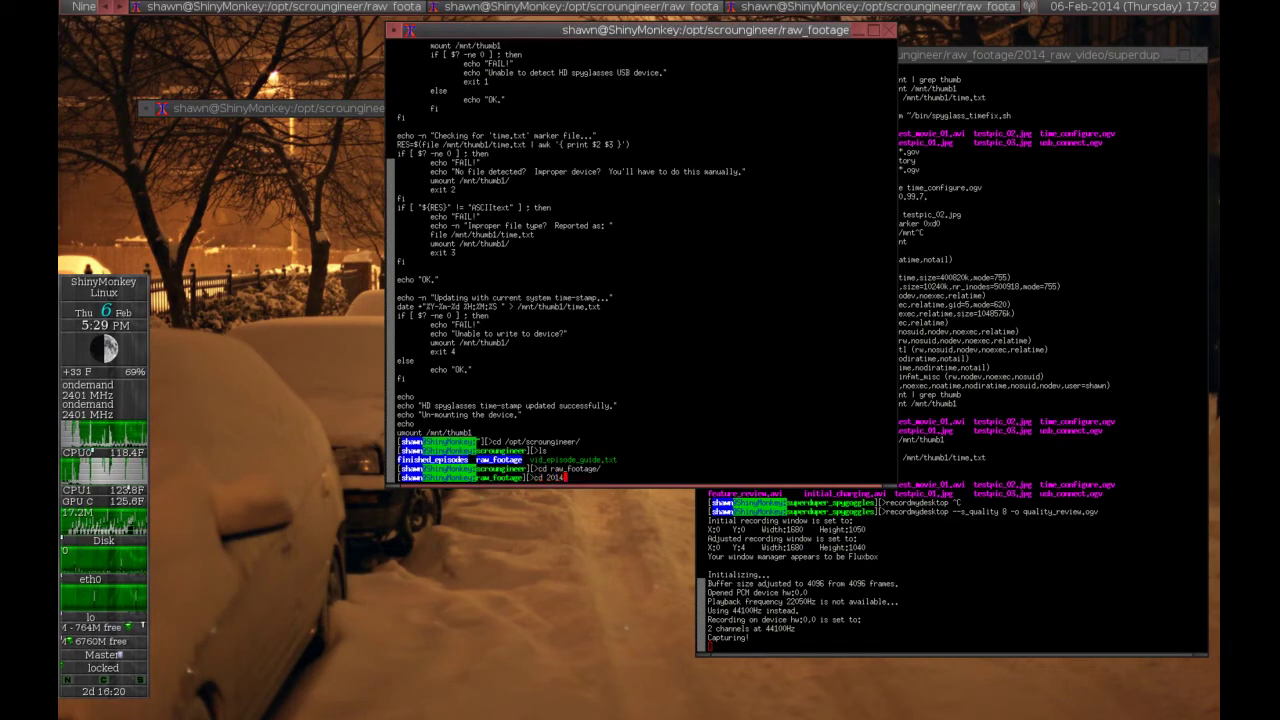
Enter 2014_raw_video/superduper_spygoggles, list its files, and prepare mplayer test_movie_01.avi
{"action": "key", "text": "Return"}
{"action": "type", "text": "ls"}
{"action": "key", "text": "Return"}
{"action": "type", "text": "cd su"}
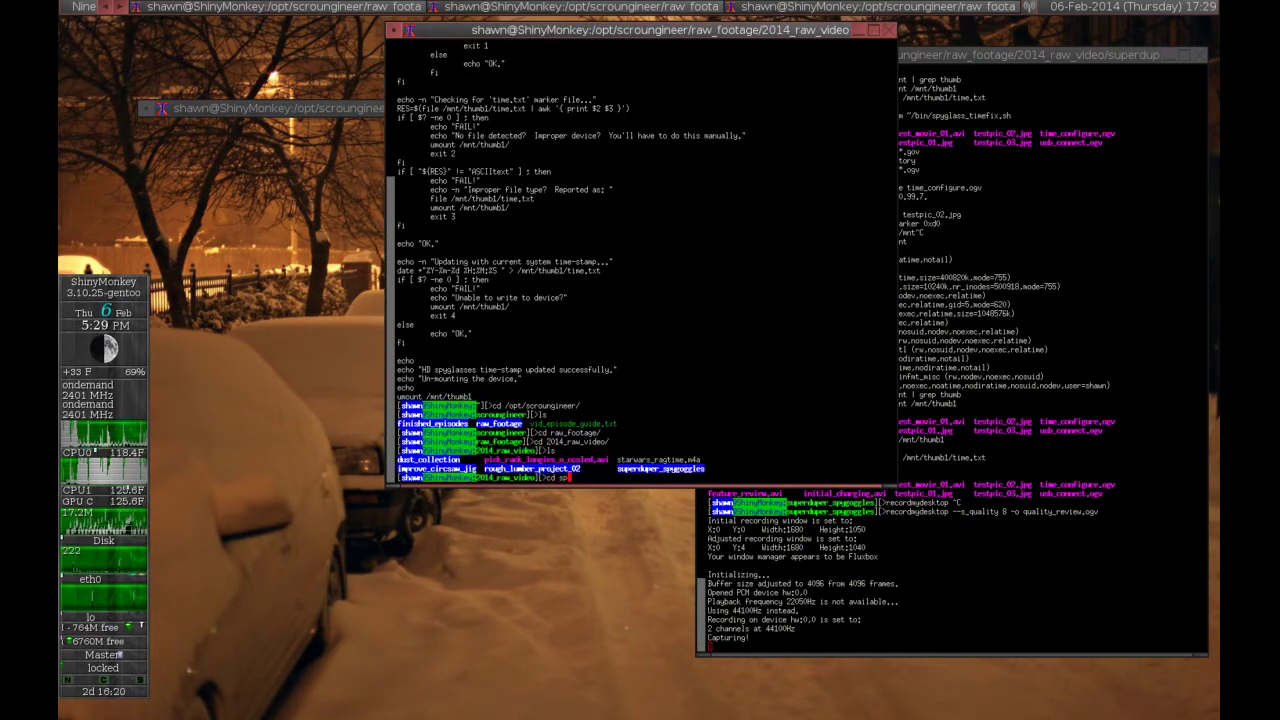
{"action": "key", "text": "Tab"}
{"action": "key", "text": "Return"}
{"action": "type", "text": "ls"}
{"action": "key", "text": "Return"}
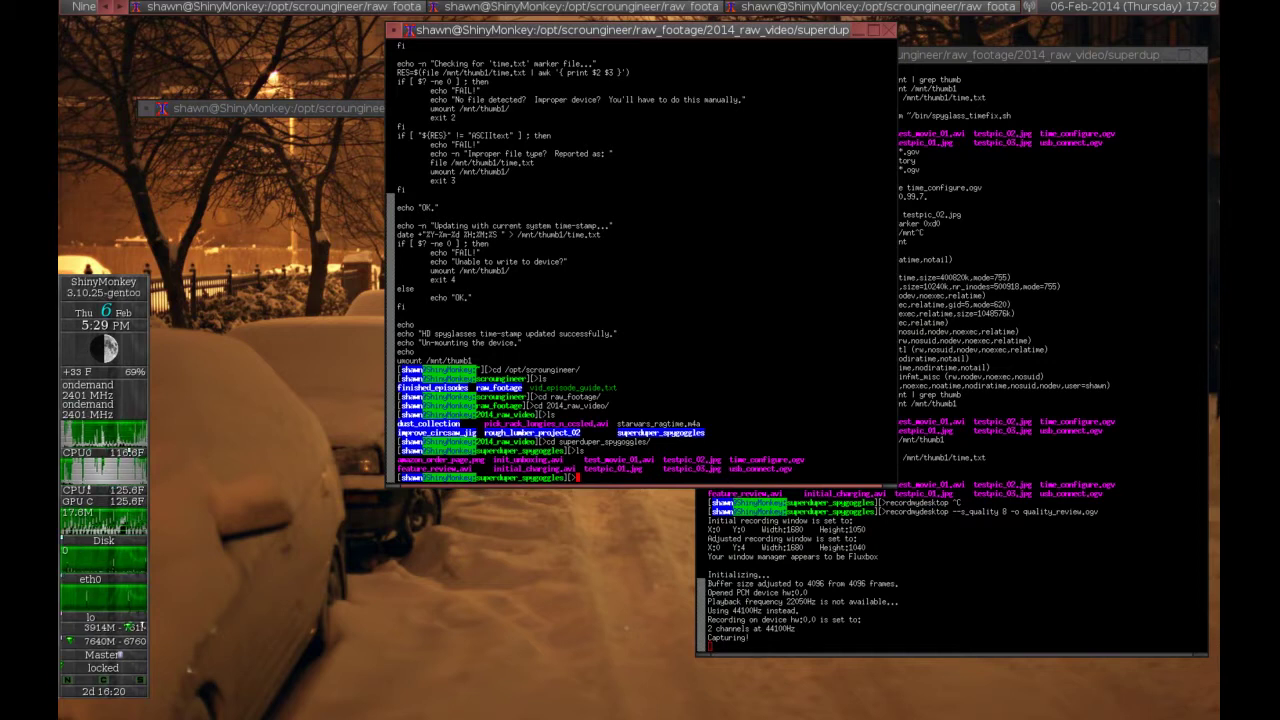
{"action": "type", "text": "mplayer test_"}
{"action": "key", "text": "Tab"}
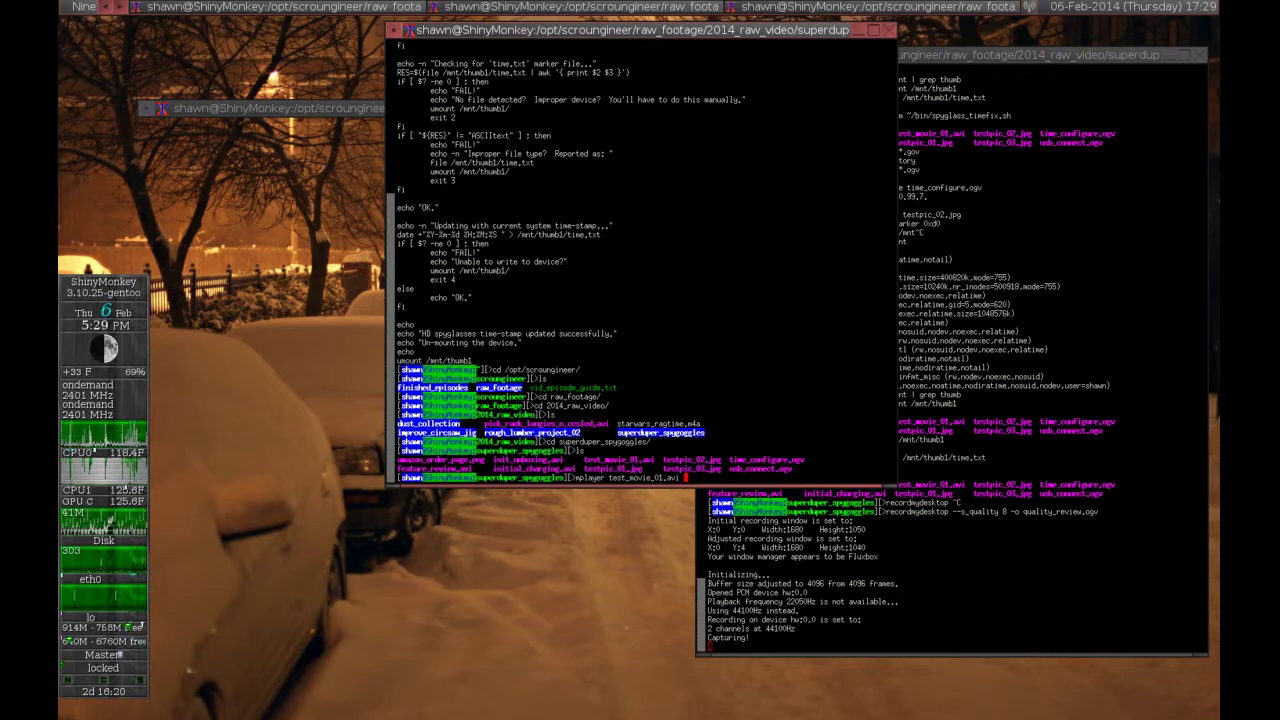
Play test_movie_01.avi to the end with mplayer, then open testpic_02.jpg in xfi
{"action": "key", "text": "Return"}
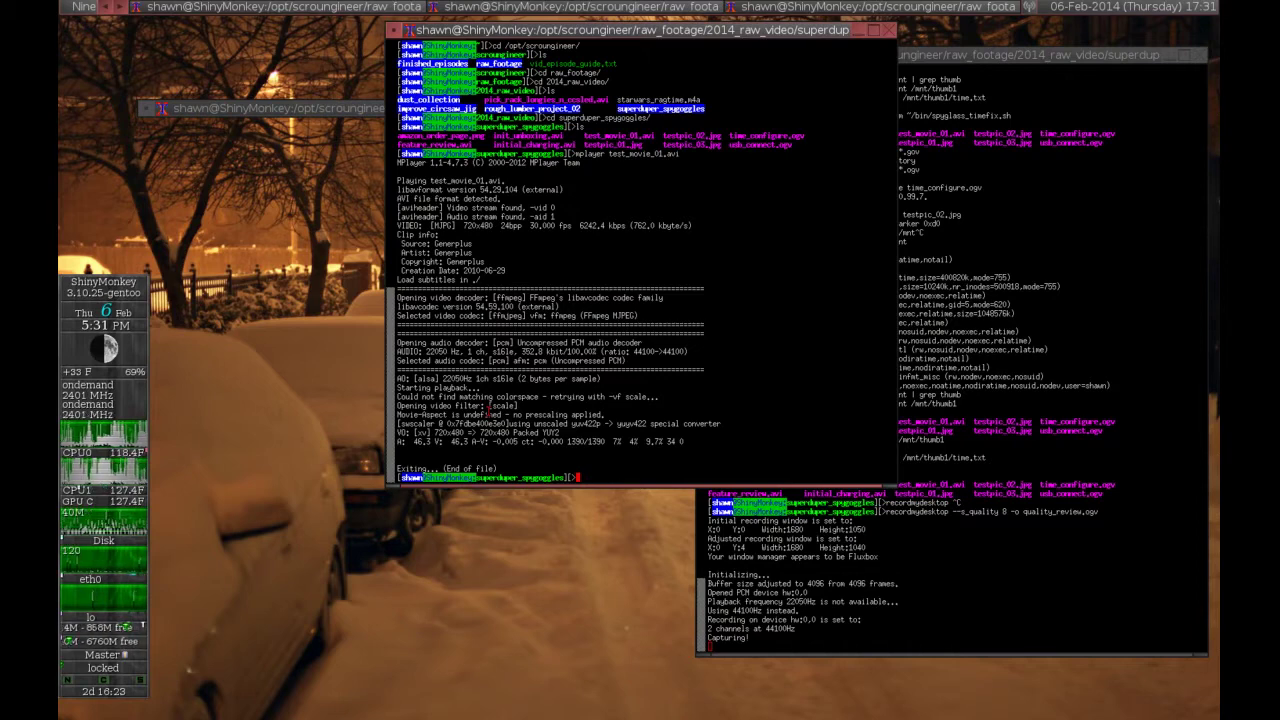
{"action": "type", "text": "ls"}
{"action": "key", "text": "Return"}
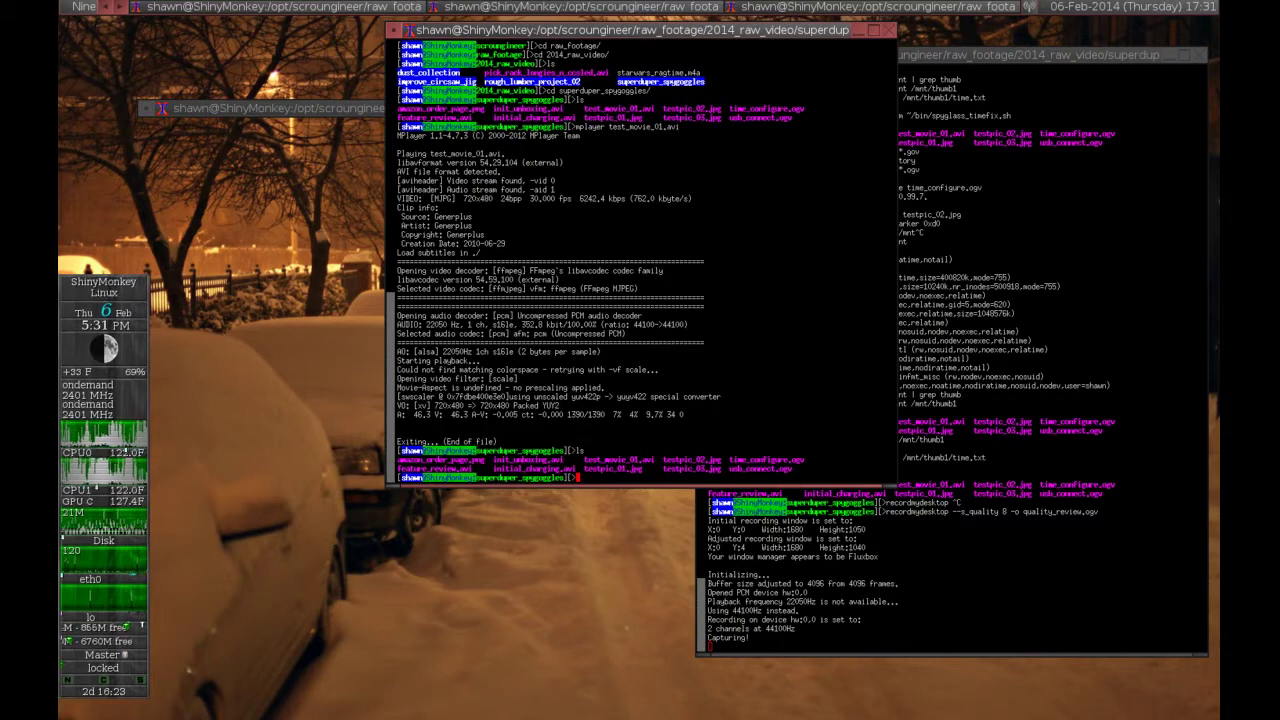
{"action": "type", "text": "xfi testpic_02"}
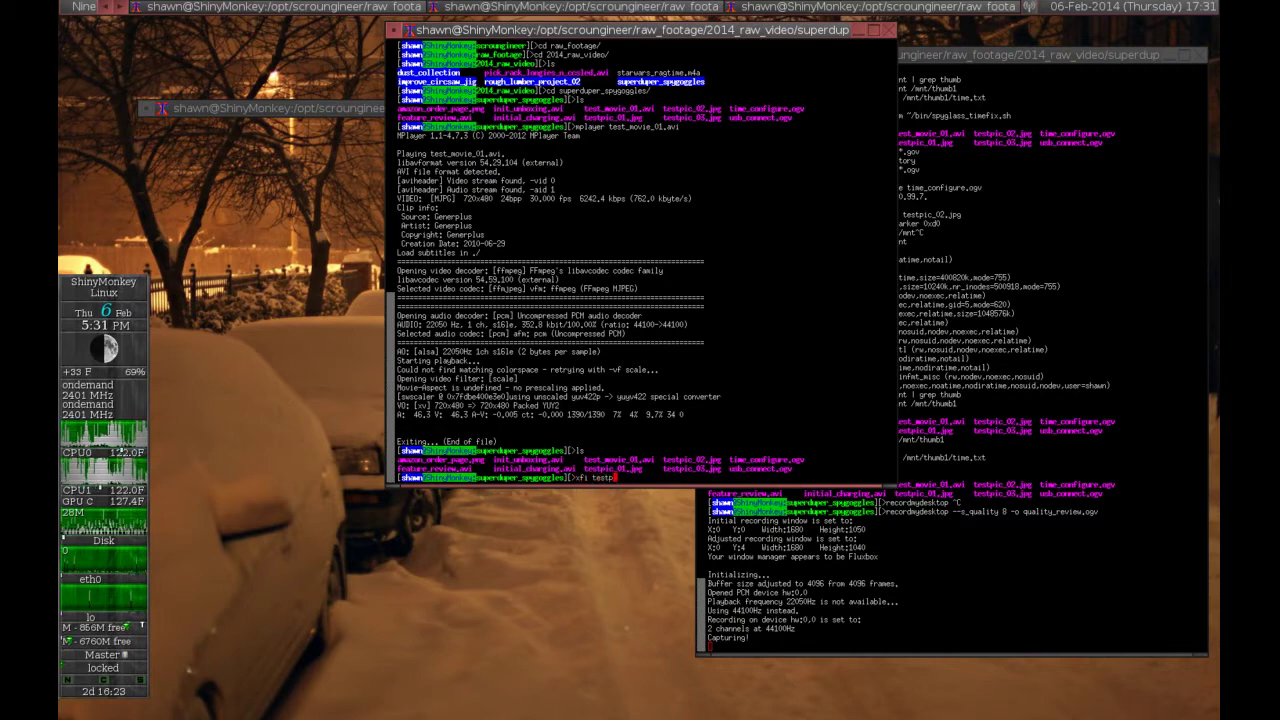
{"action": "key", "text": "Tab"}
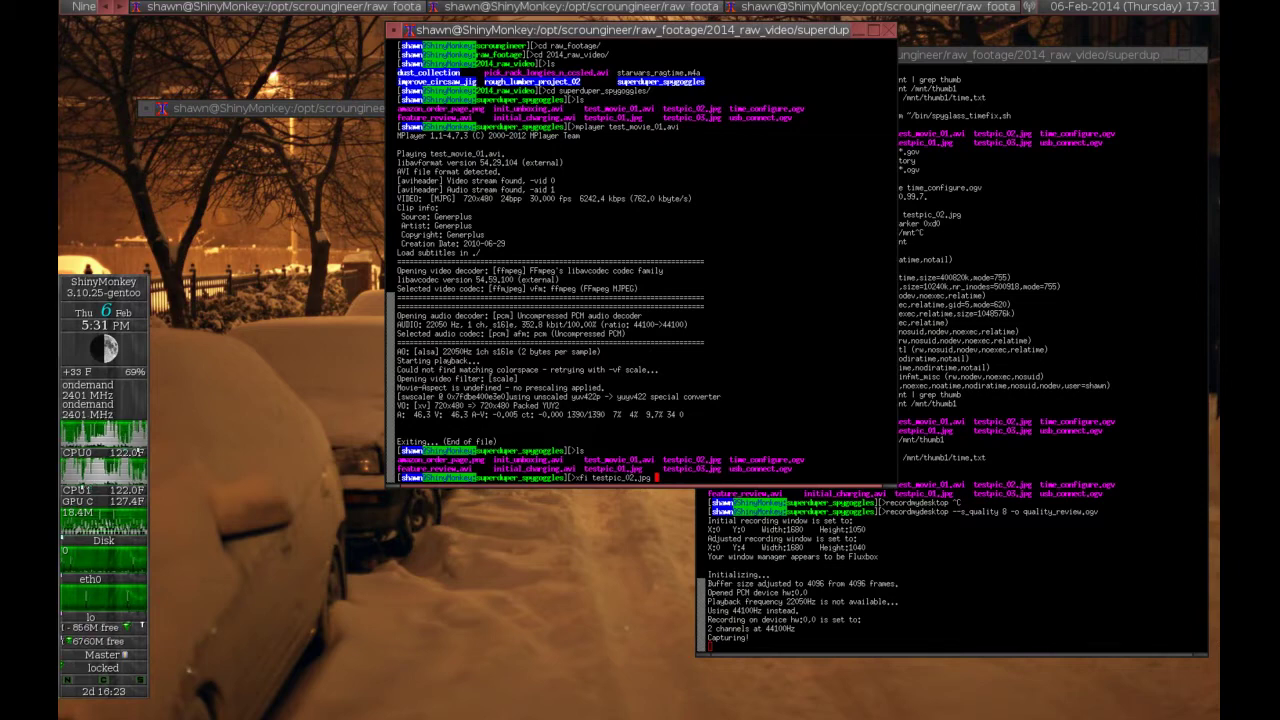
{"action": "key", "text": "Return"}
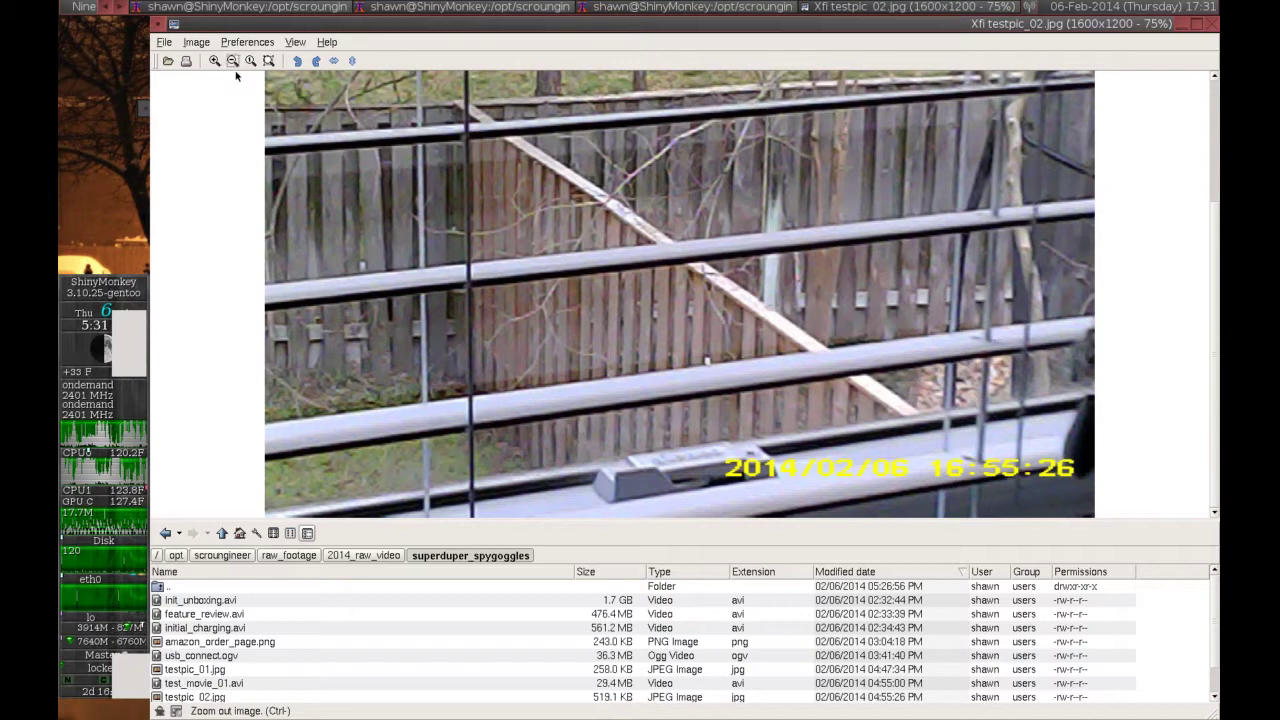
Enlarge the picture area, zoom to 50% then 75%, view testpic_03.jpg, and close Xfi
{"action": "left_click_drag", "start_coordinate": [624, 521], "coordinate": [634, 649]}
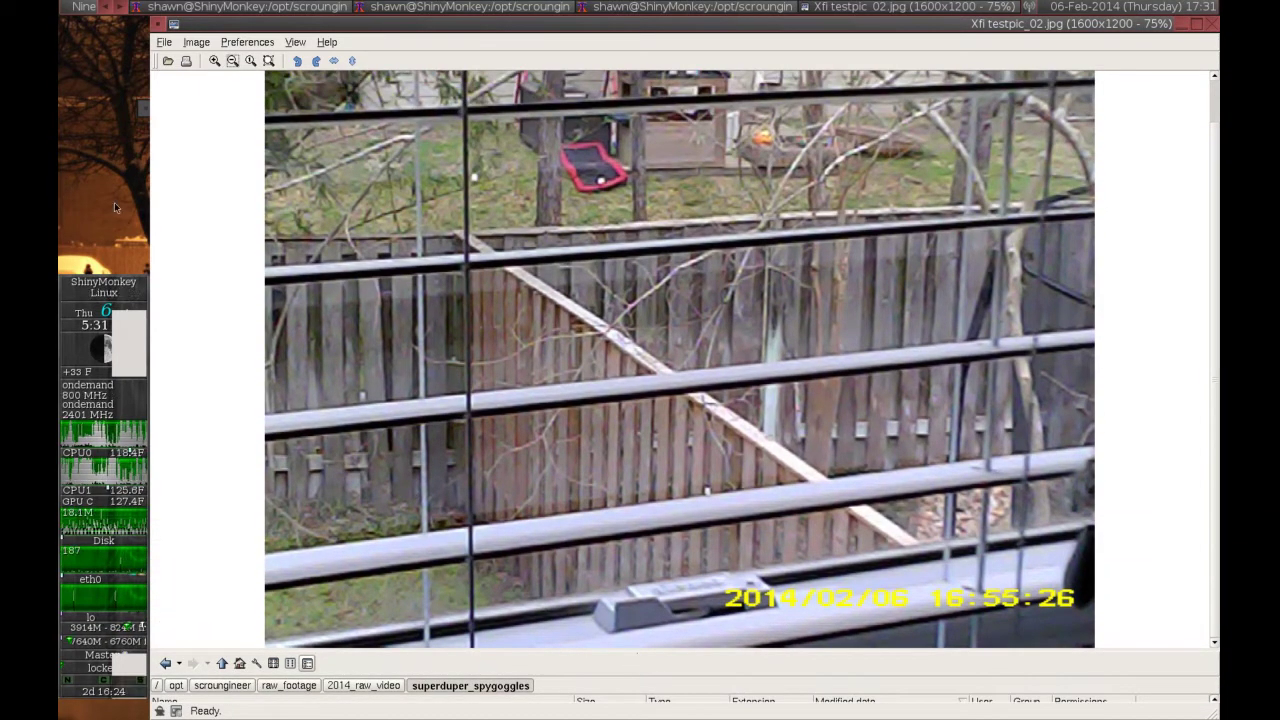
{"action": "left_click", "coordinate": [232, 61]}
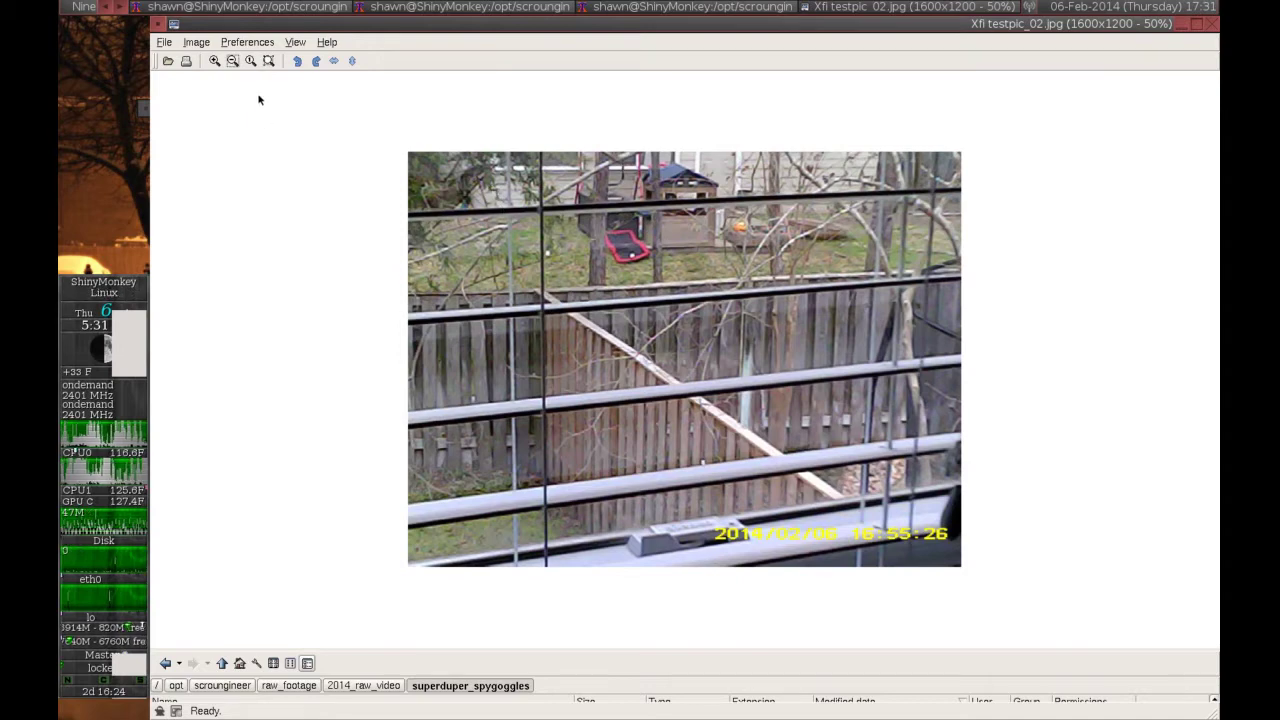
{"action": "left_click", "coordinate": [214, 61]}
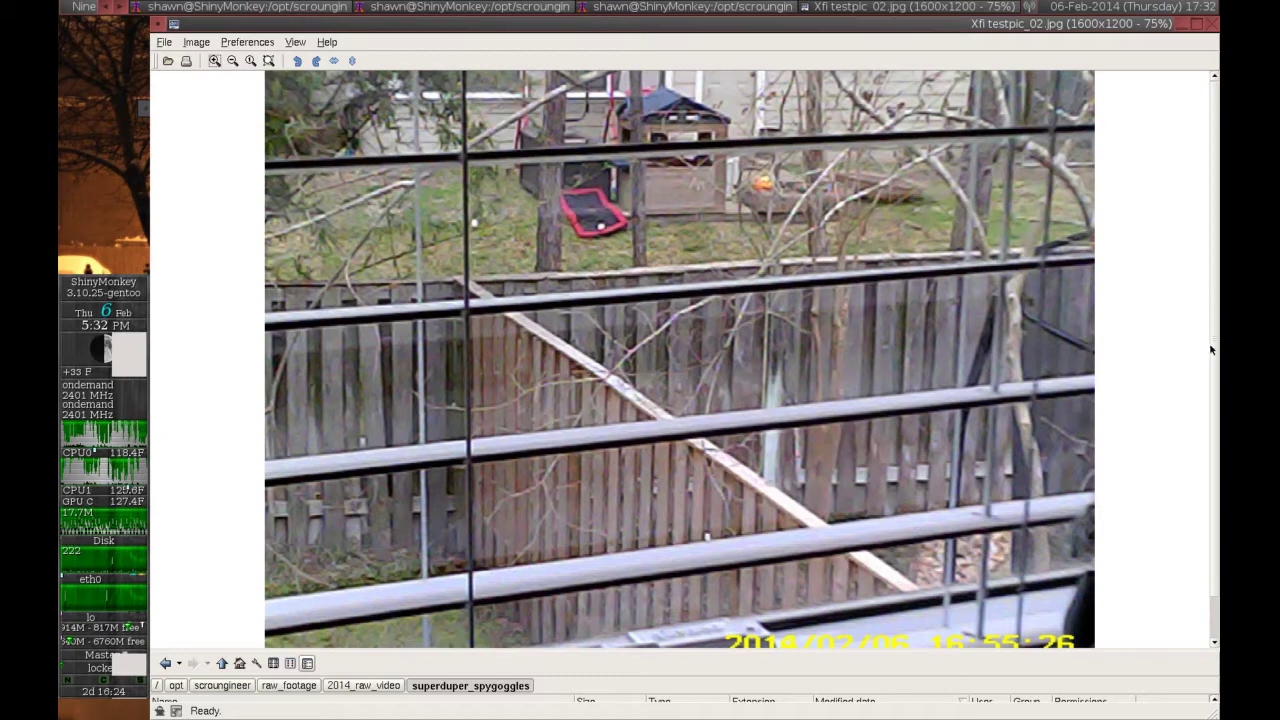
{"action": "scroll", "coordinate": [1210, 620], "scroll_direction": "down", "scroll_amount": 2}
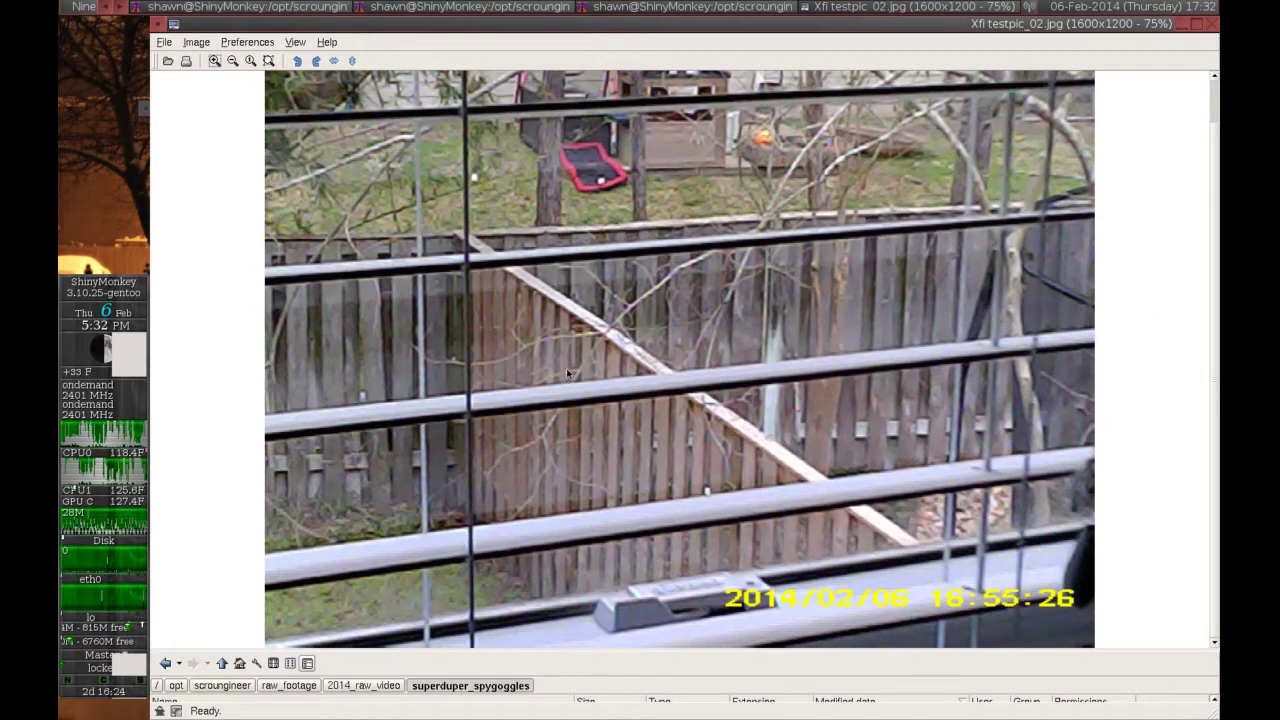
{"action": "left_click", "coordinate": [666, 649]}
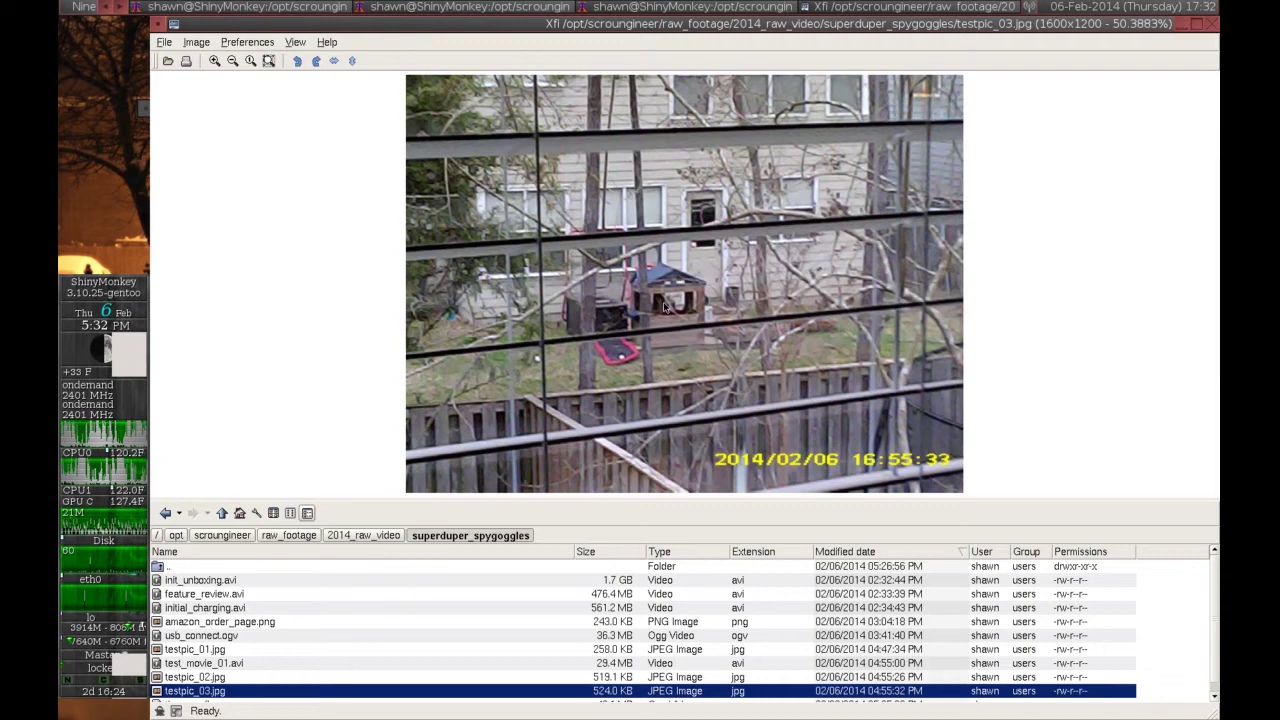
{"action": "left_click", "coordinate": [1211, 27]}
{"action": "left_click", "coordinate": [689, 348]}
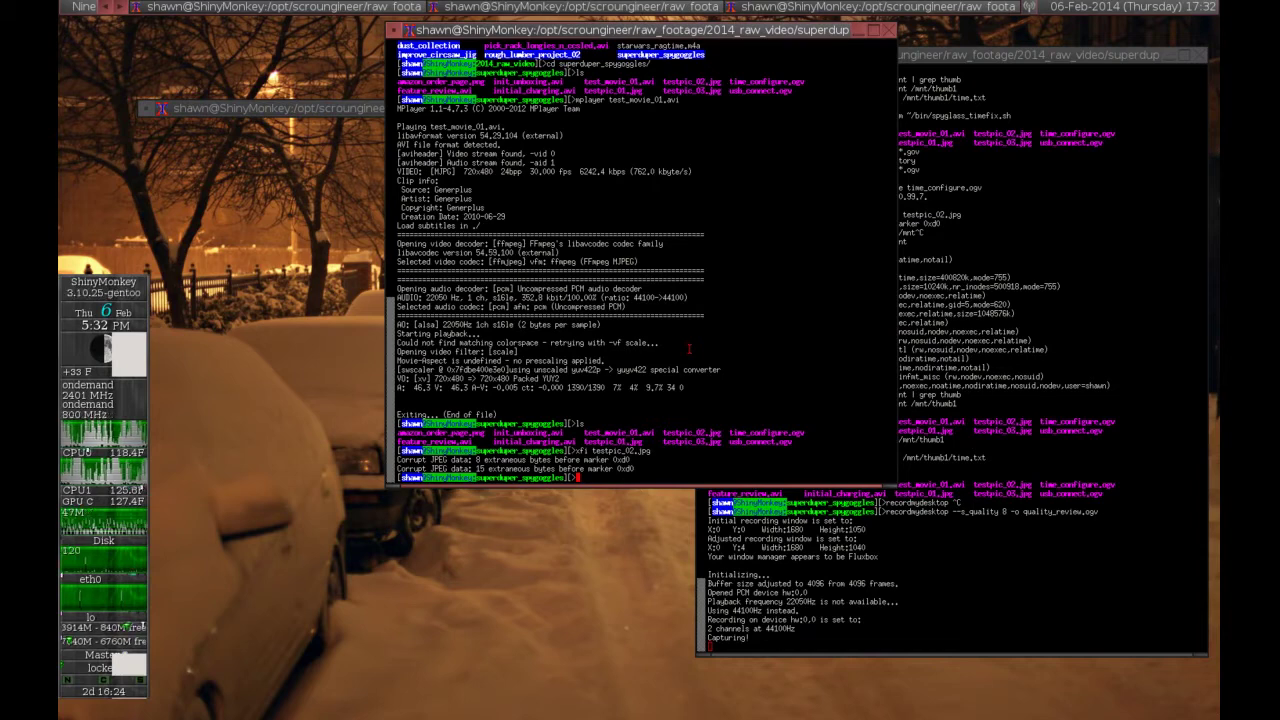
{"action": "type", "text": "vim ~/bin/spyglass_timefix.sh"}
{"action": "key", "text": "Return"}
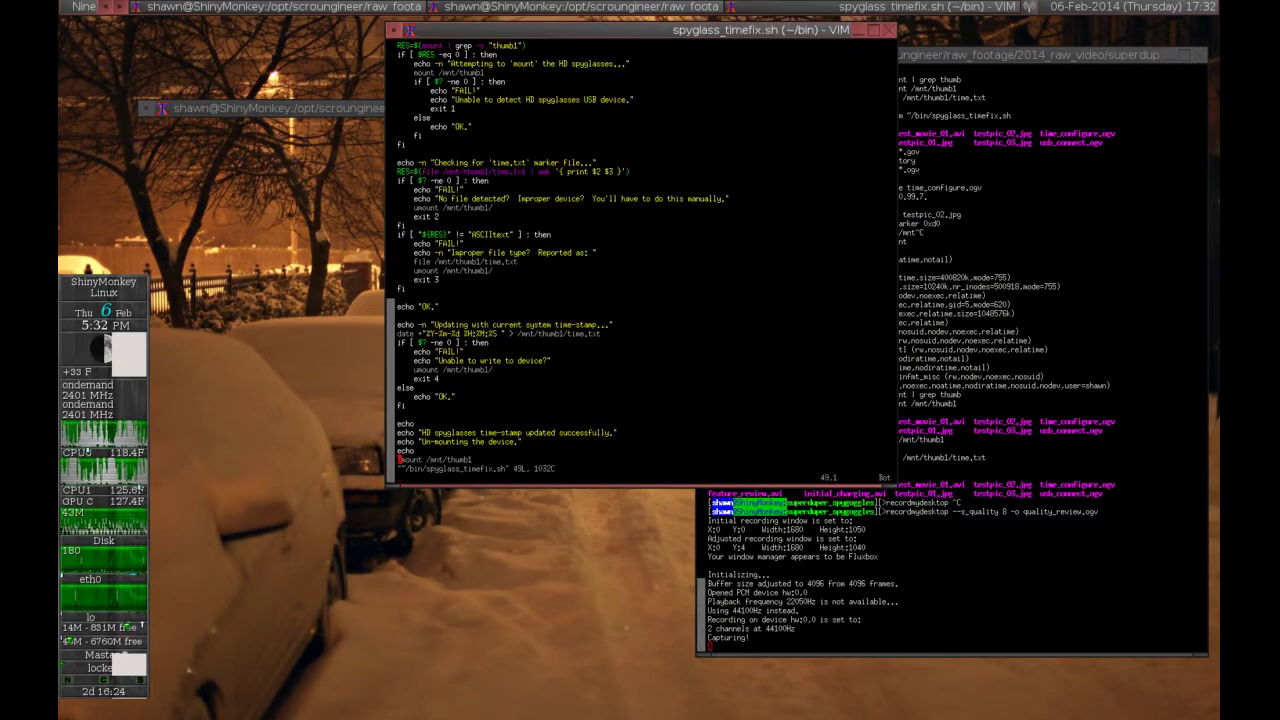
{"action": "key", "text": "g"}
{"action": "key", "text": "g"}
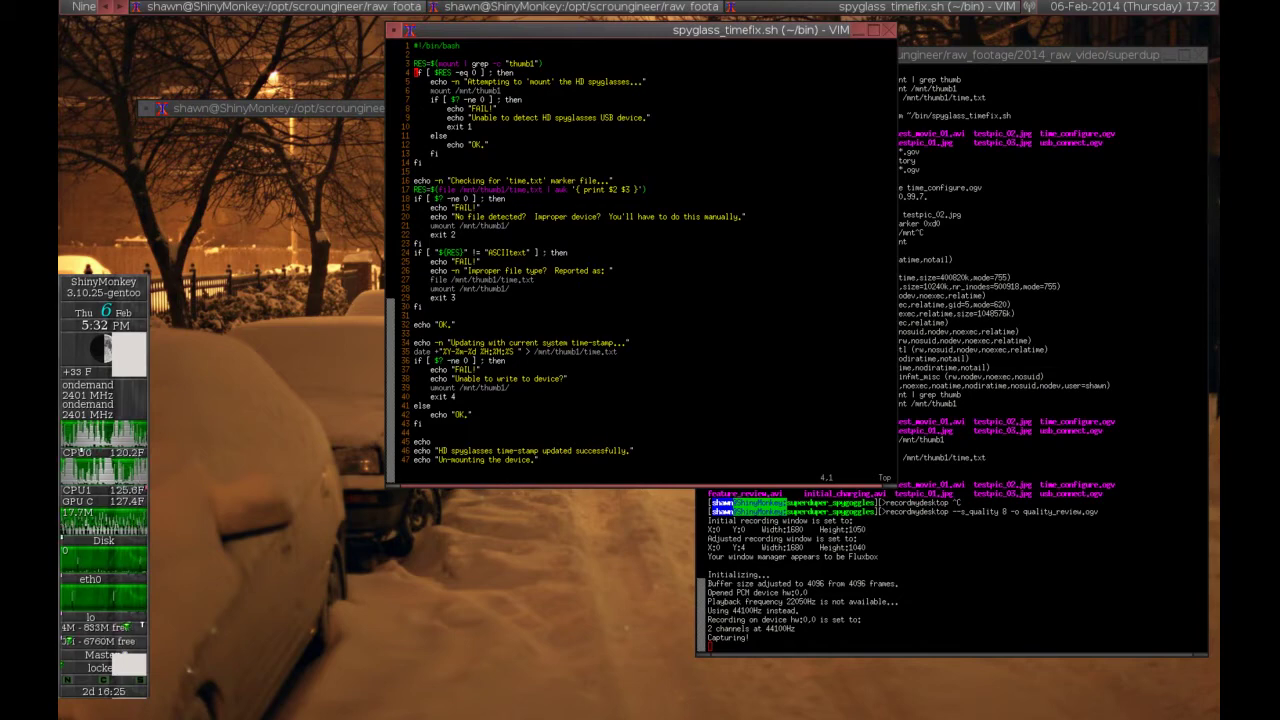
{"action": "key", "text": "ctrl+f"}
{"action": "key", "text": "ctrl+b"}
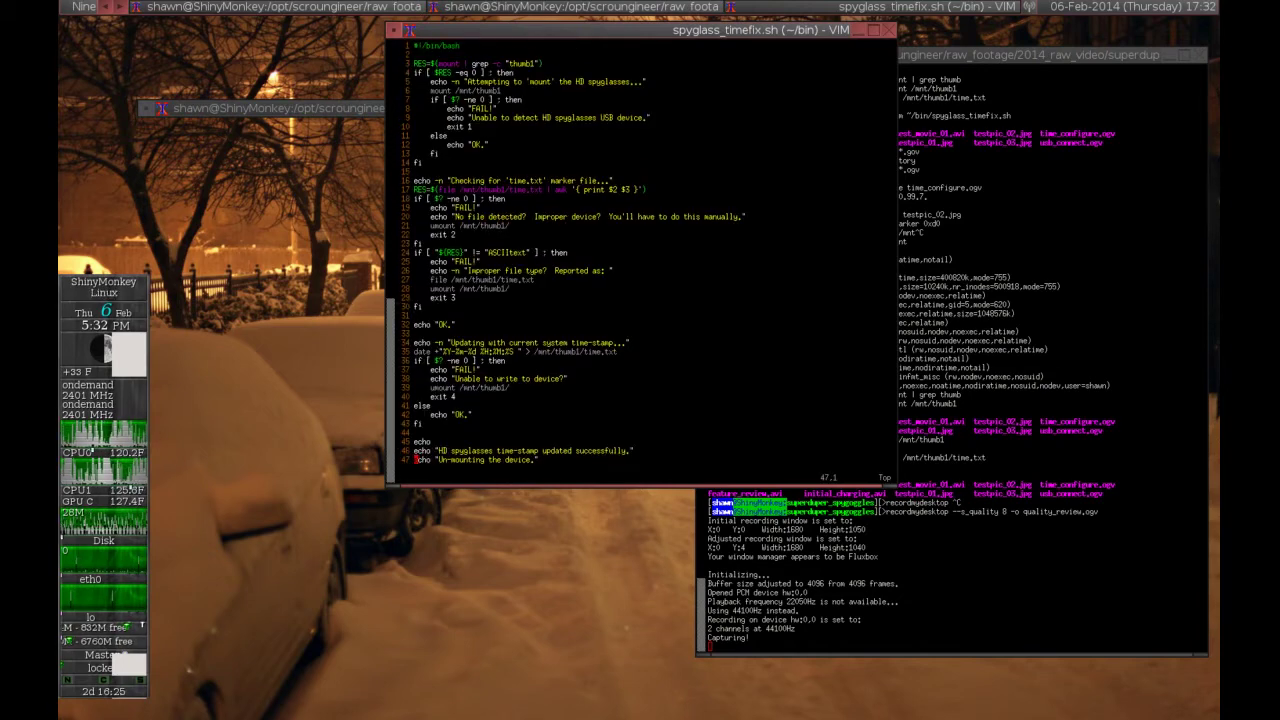
{"action": "key", "text": "j"}
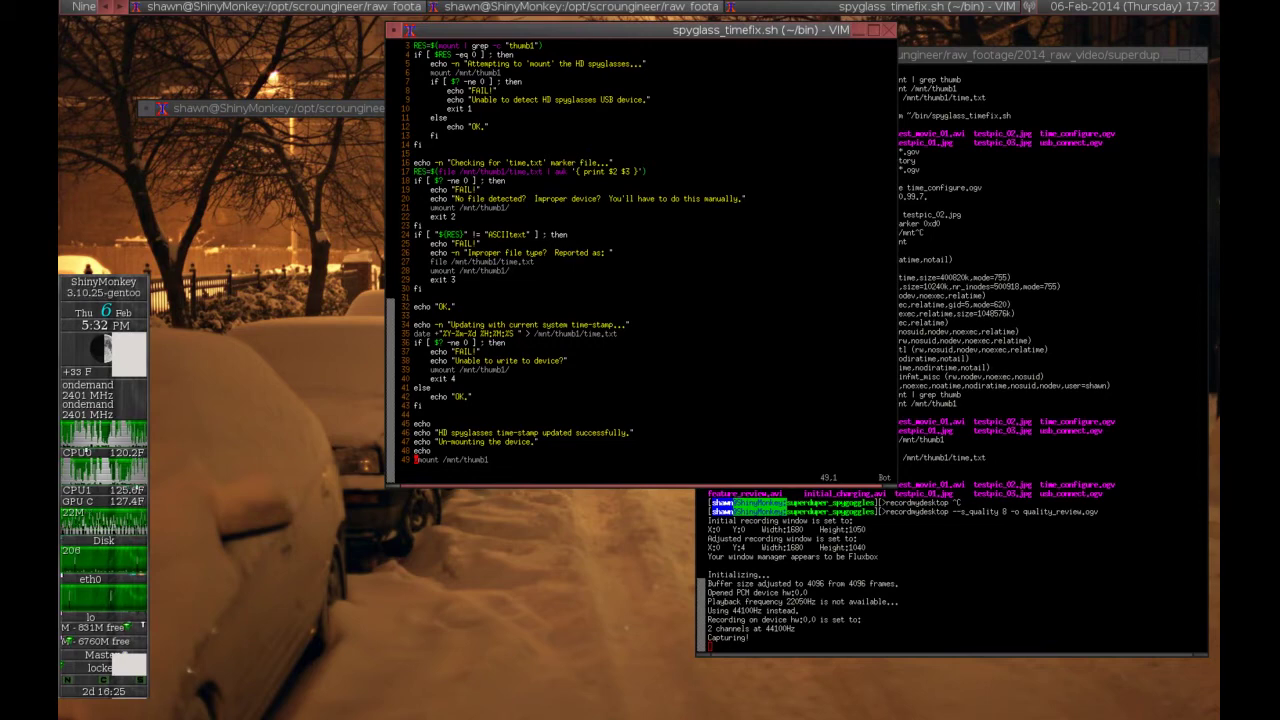